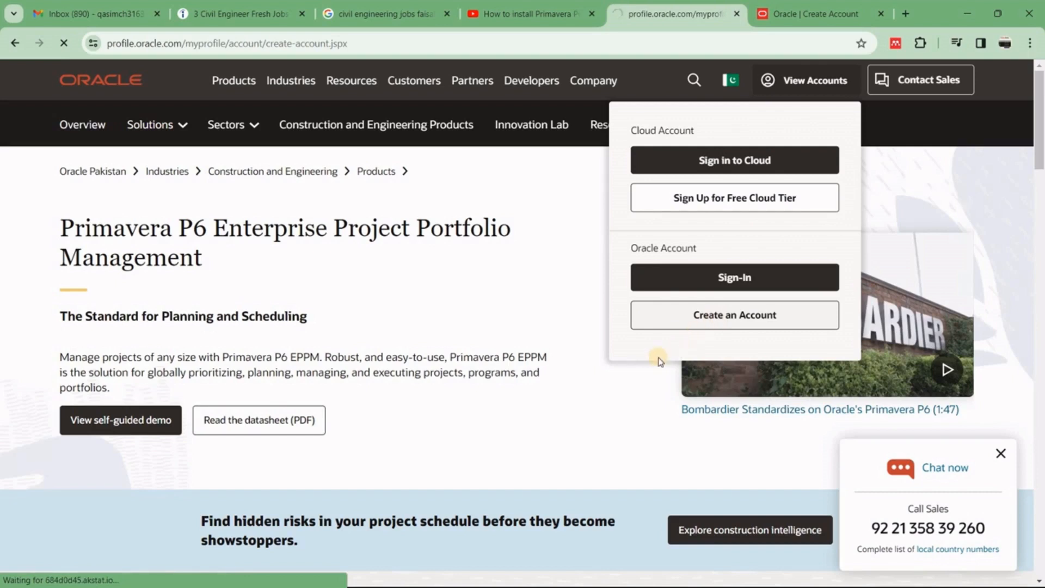
- Scroll through the empty Create Account form to review its email, password, name and address fields
scroll(638, 382, "down", 2)
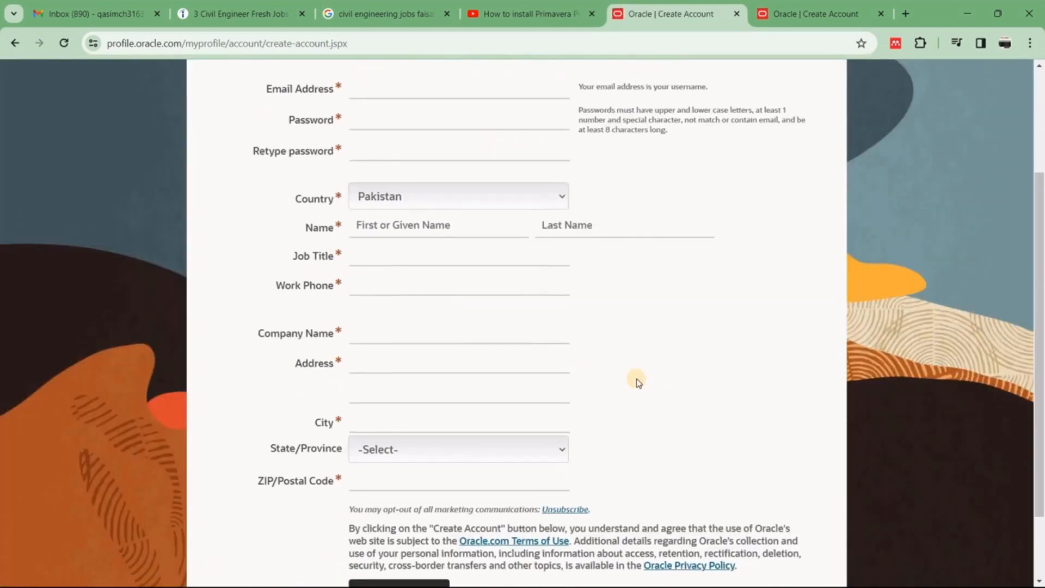
scroll(638, 382, "up", 1)
scroll(639, 383, "down", 3)
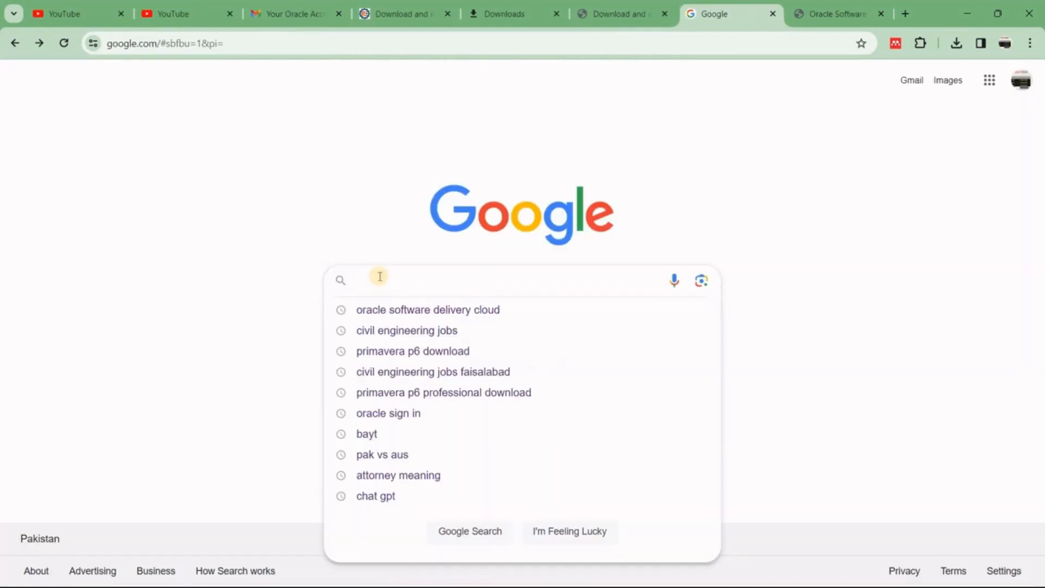
- Search Google for 'Oracle Software Delivery Cloud' and open the Oracle help page result
type("Oracle Software Delivery Cloud")
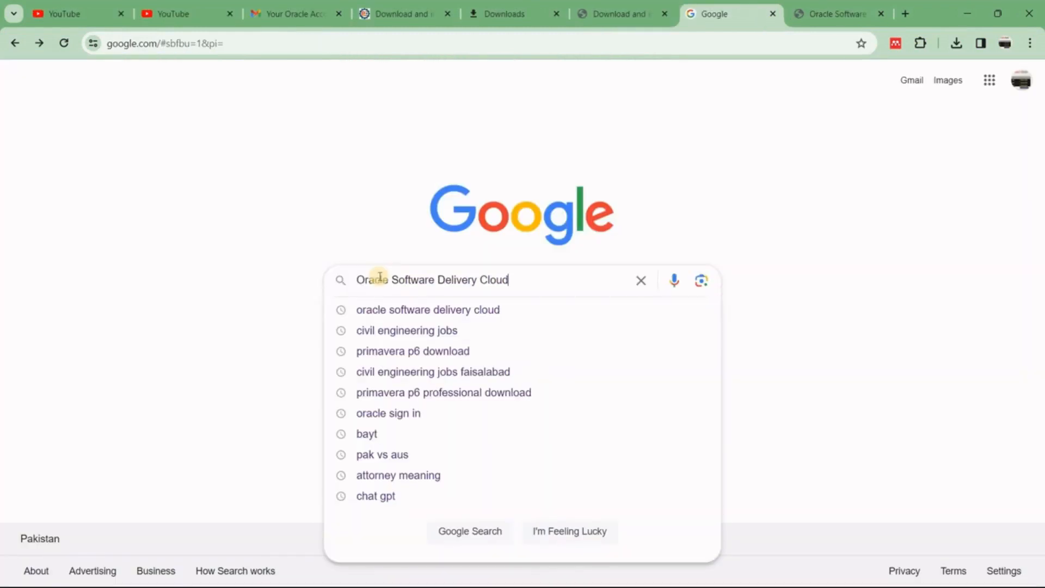
key("Return")
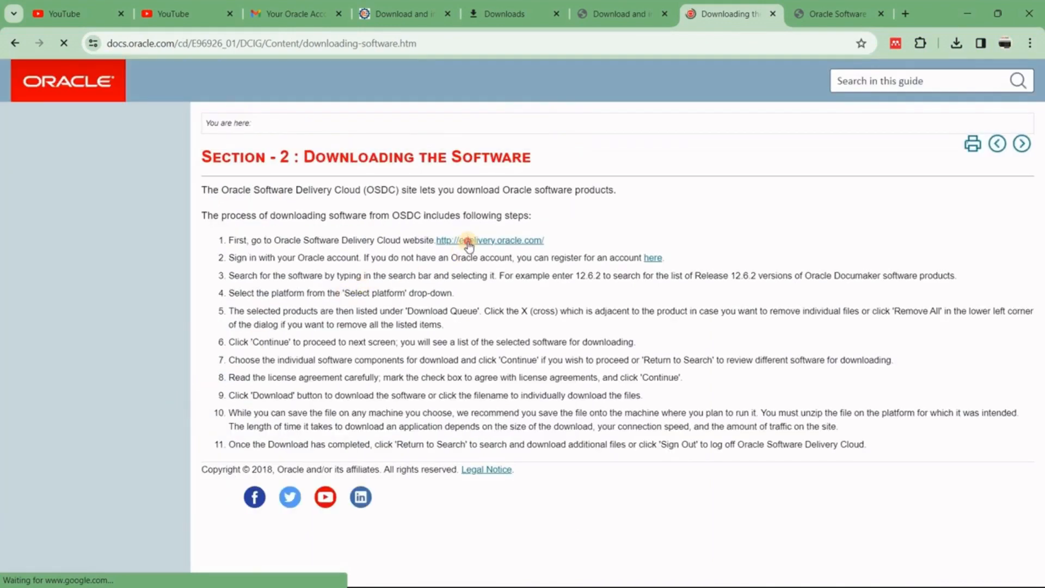
left_click(469, 242)
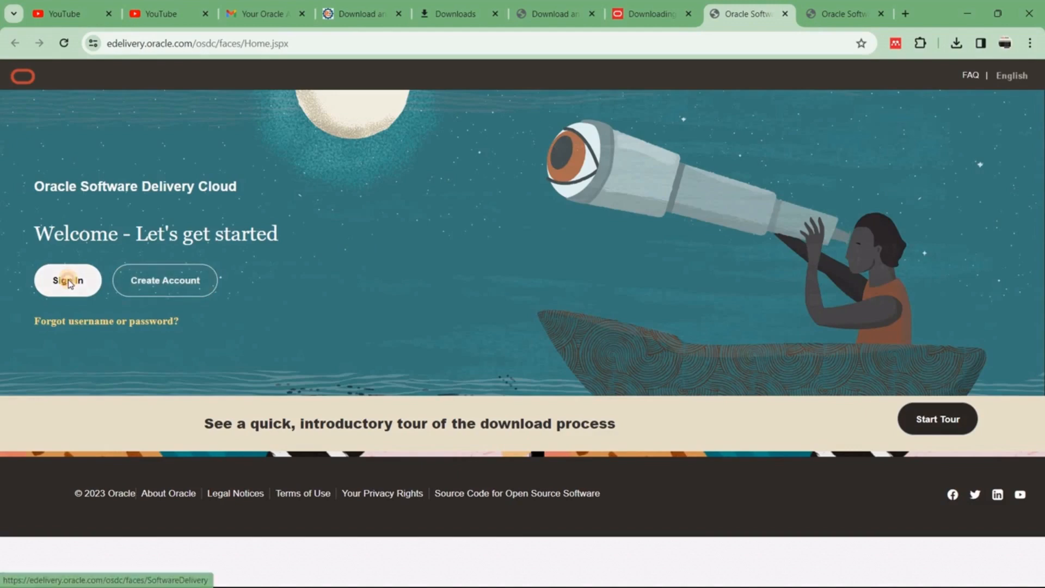
- Sign in, search 'Primavera p6 professional', and queue the 23.12.0.0.0 P6 Professional package
left_click(68, 281)
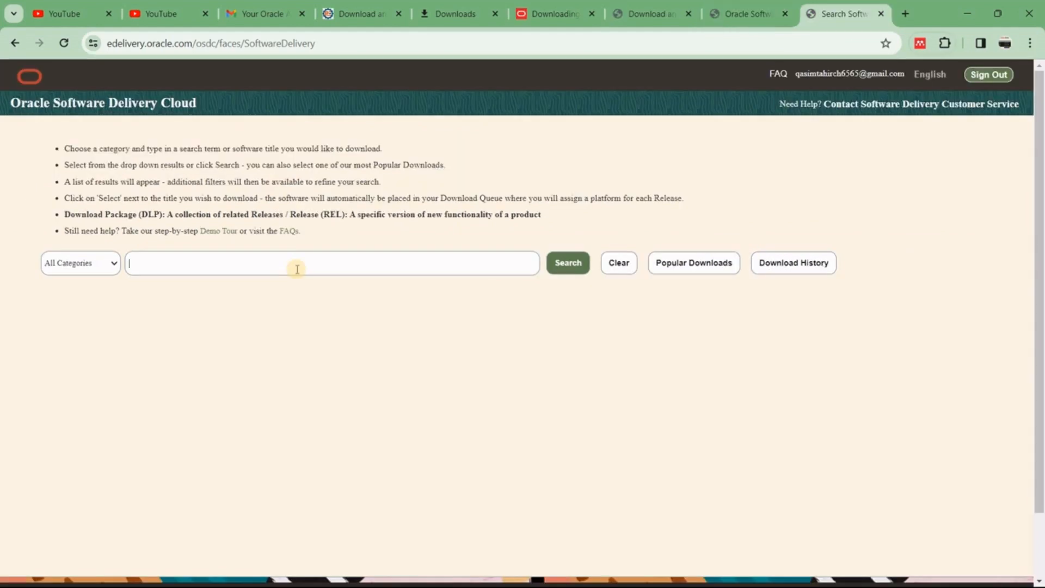
type("Prima")
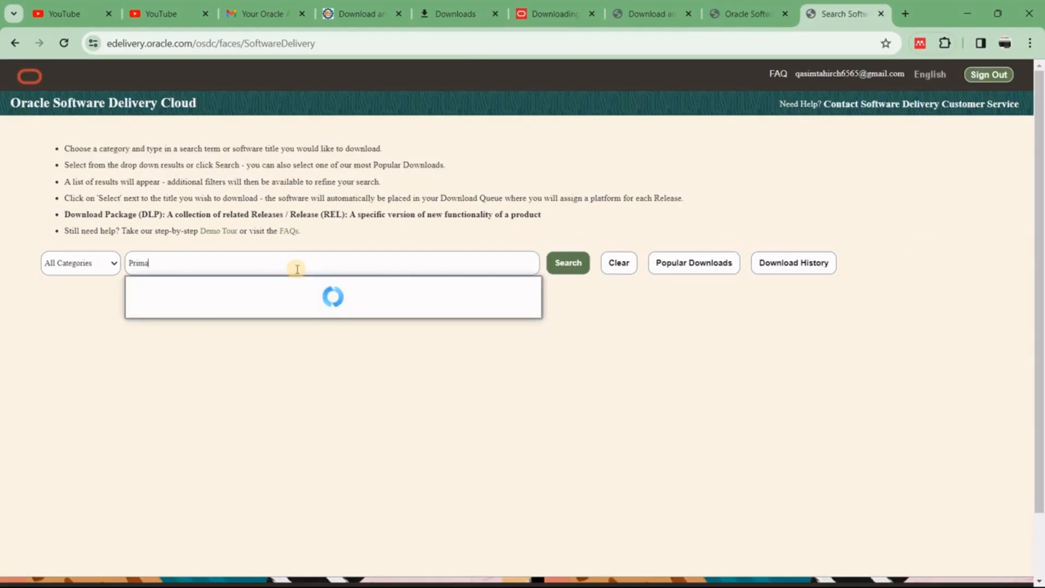
type("vera ")
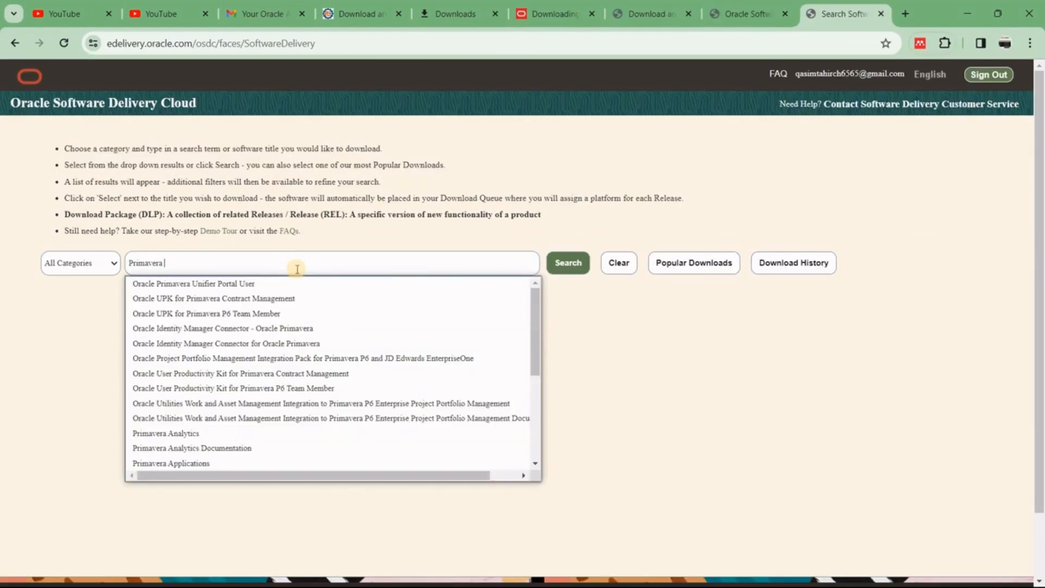
type("p6")
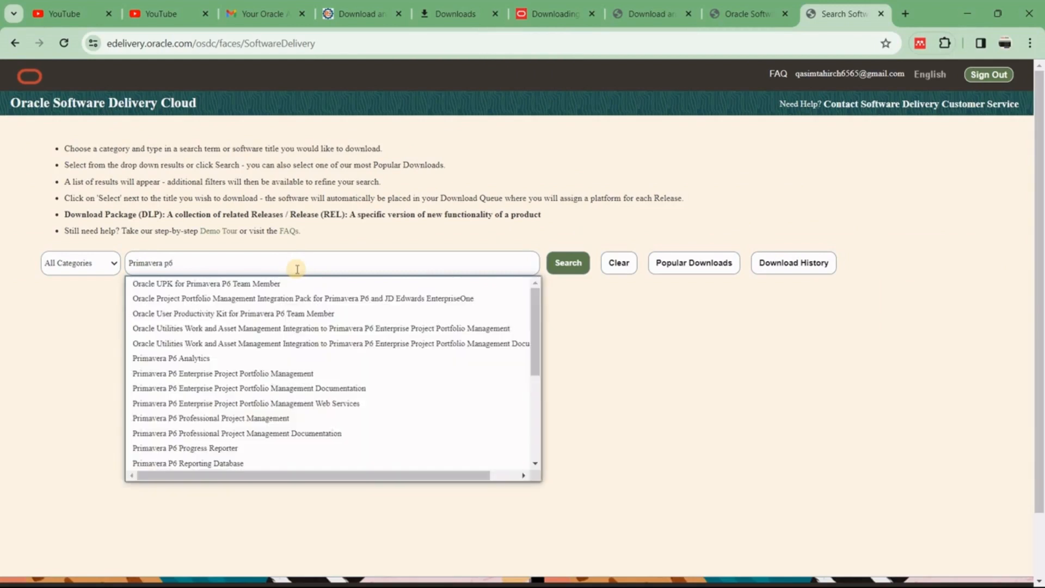
type(" profess")
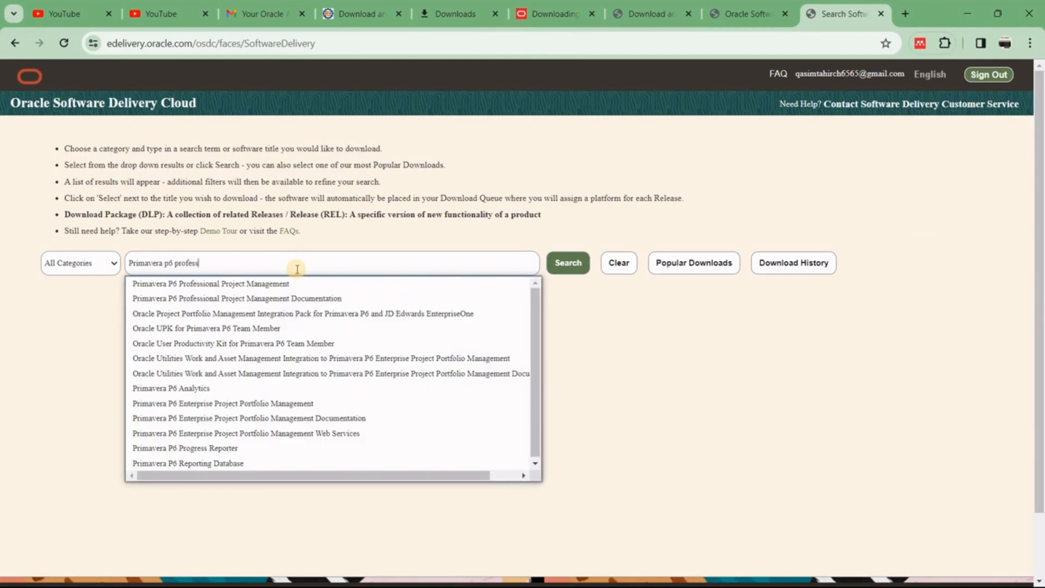
type("ional")
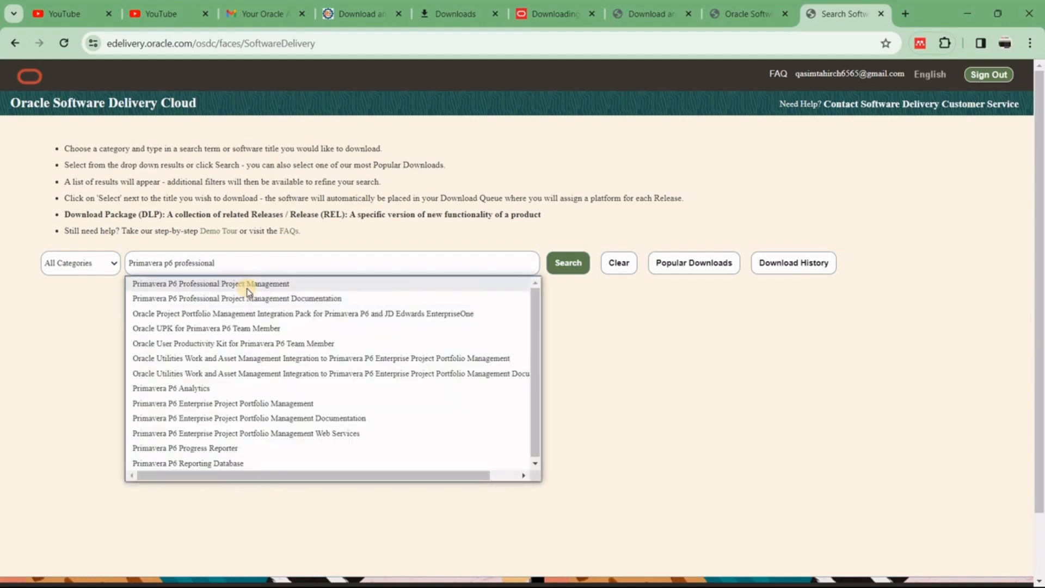
left_click(246, 285)
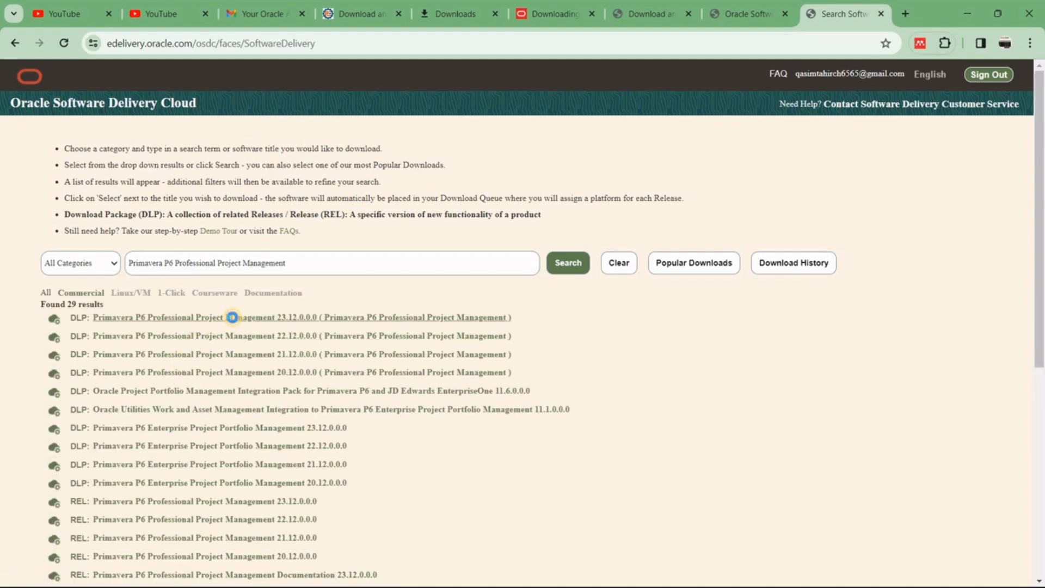
left_click(233, 317)
scroll(233, 321, "down", 5)
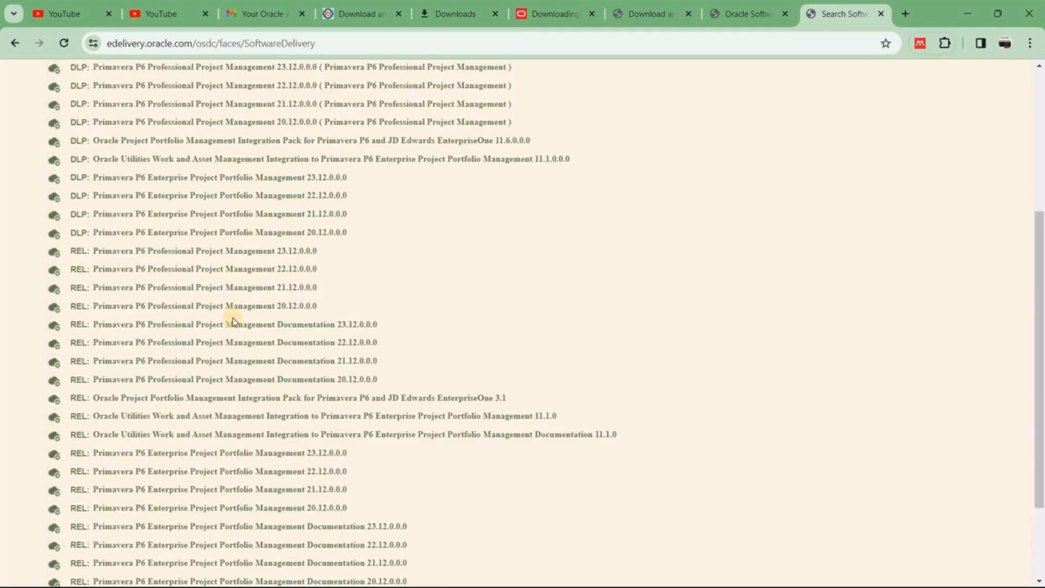
scroll(233, 321, "up", 5)
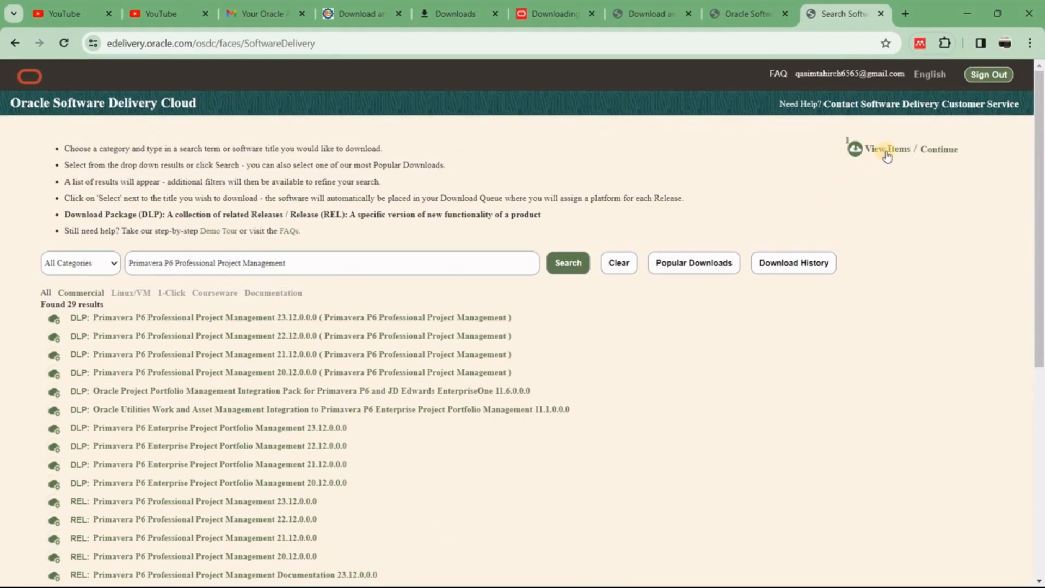
- Continue past the download queue, accept the Oracle license, and reach the four 301.8 MB files
left_click(882, 155)
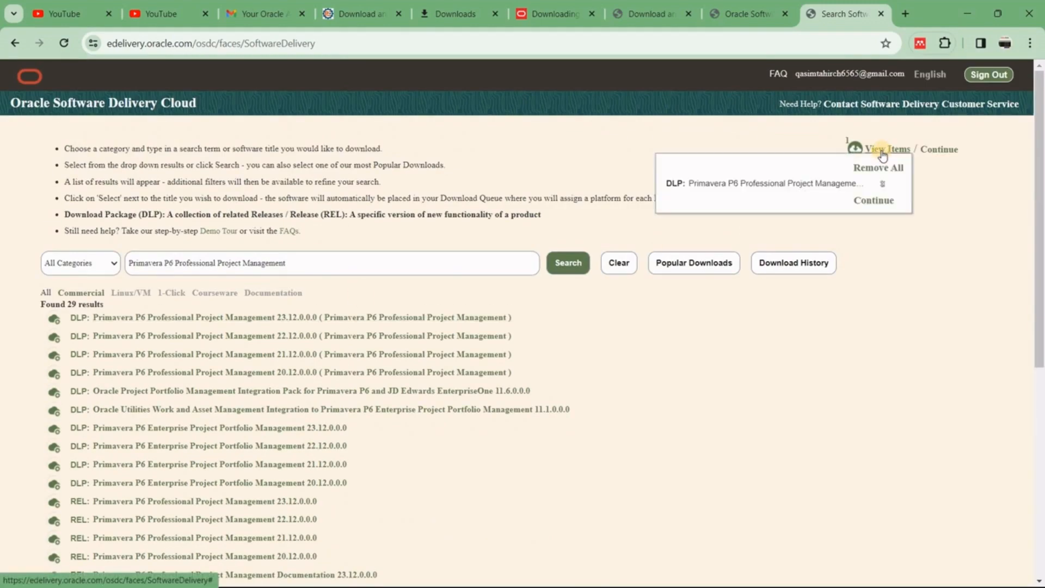
left_click(874, 200)
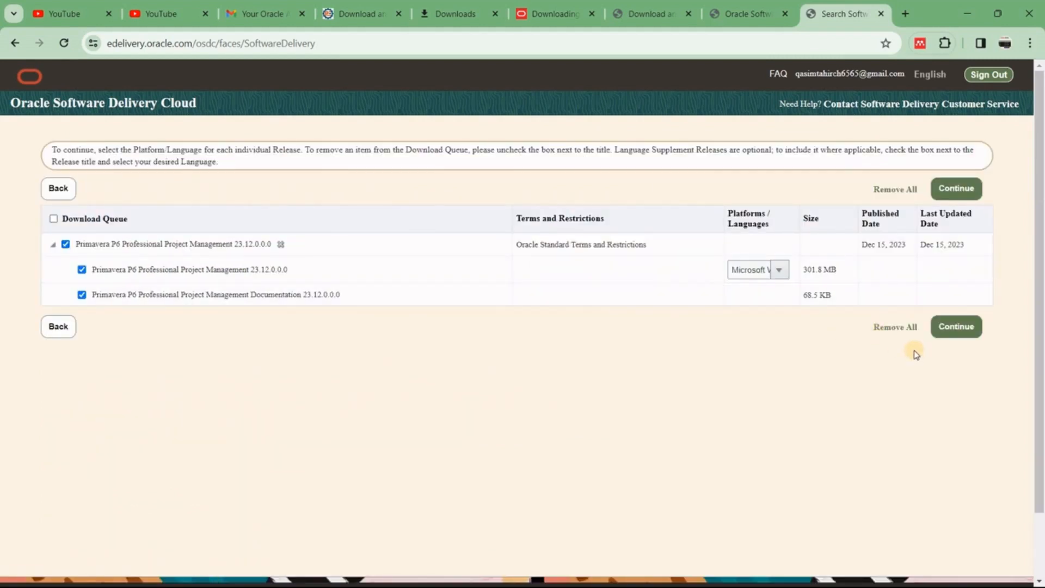
left_click(959, 333)
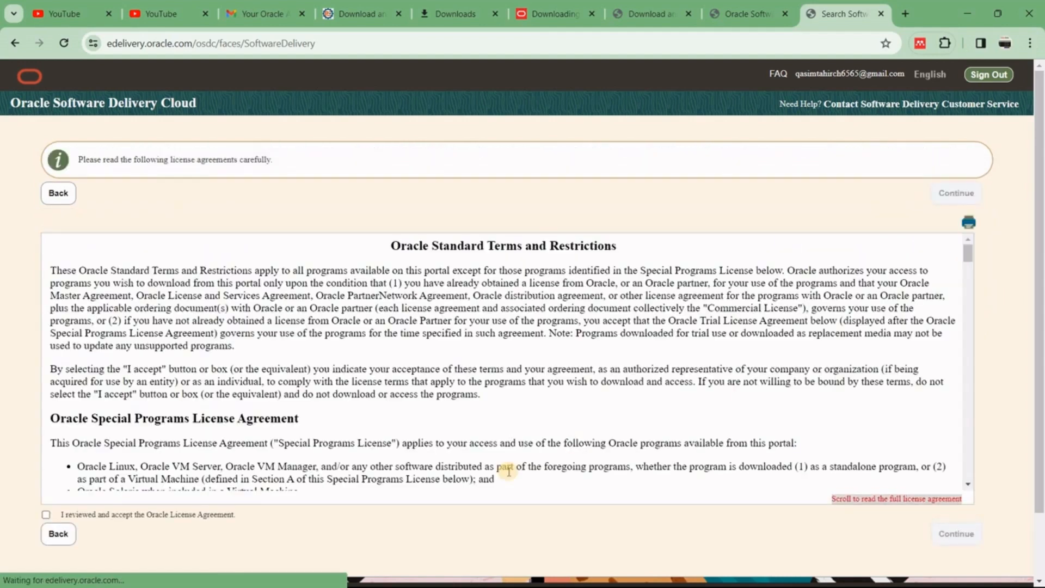
left_click(427, 514)
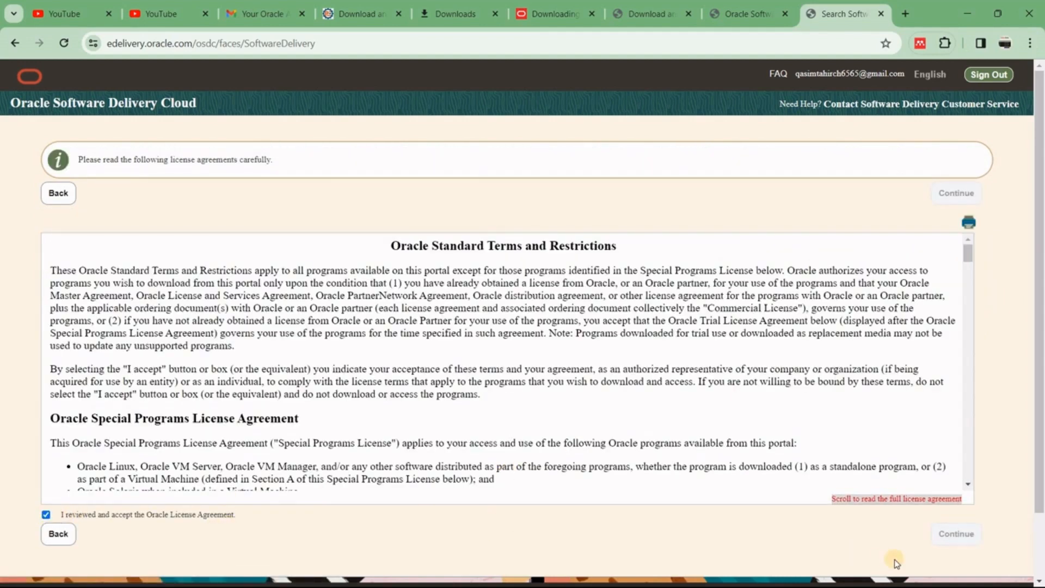
left_click(956, 535)
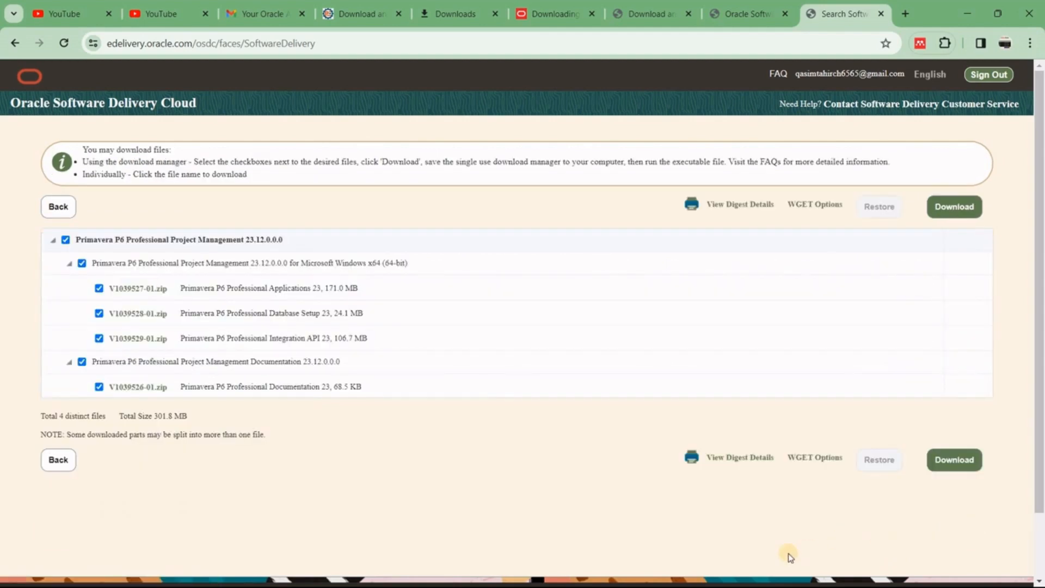
- Download Oracle_SSN_DLM_12241654.exe and show it in its Downloads folder
left_click(961, 466)
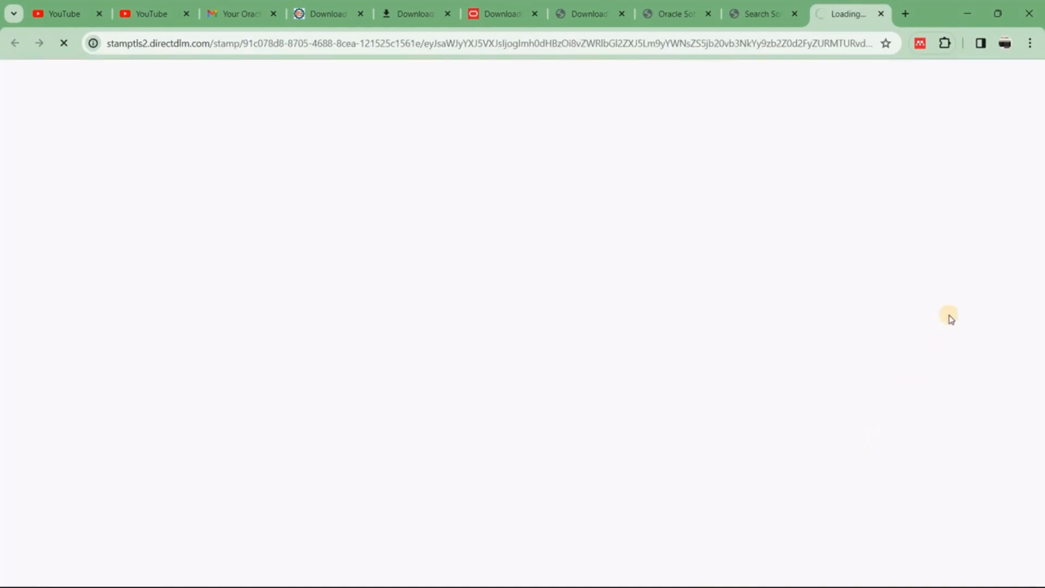
left_click(1030, 43)
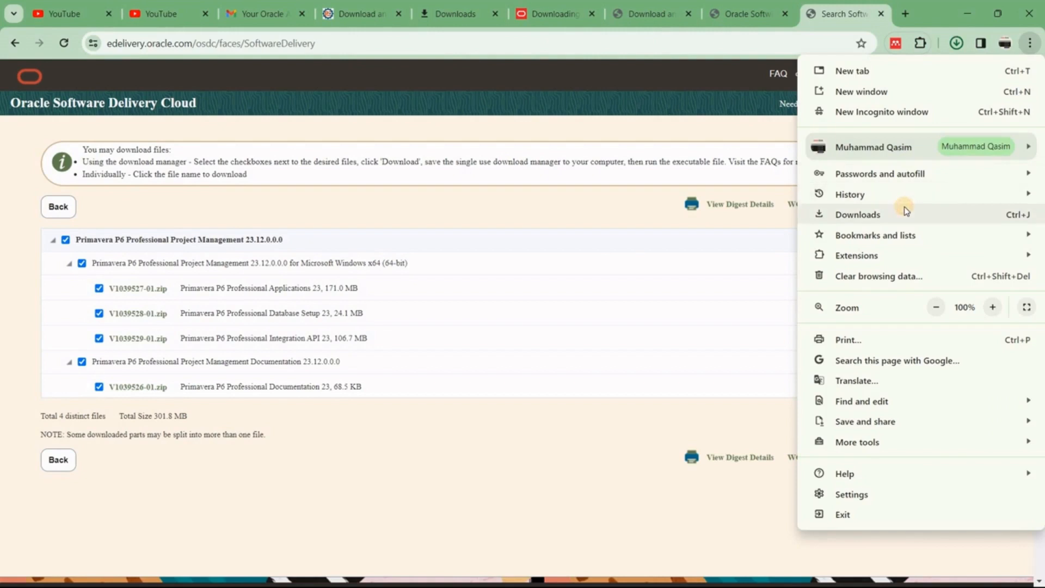
left_click(904, 212)
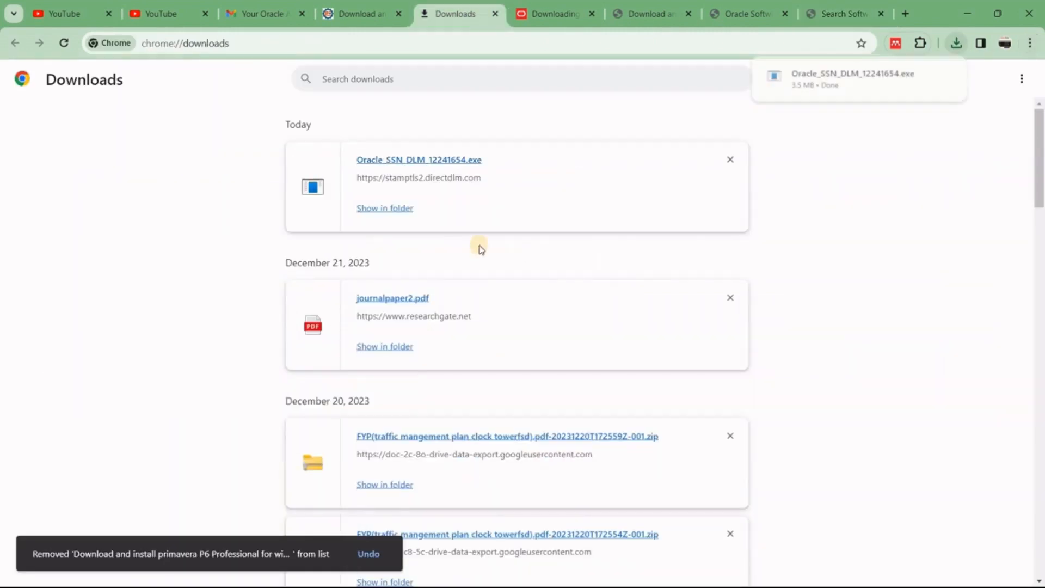
left_click(391, 214)
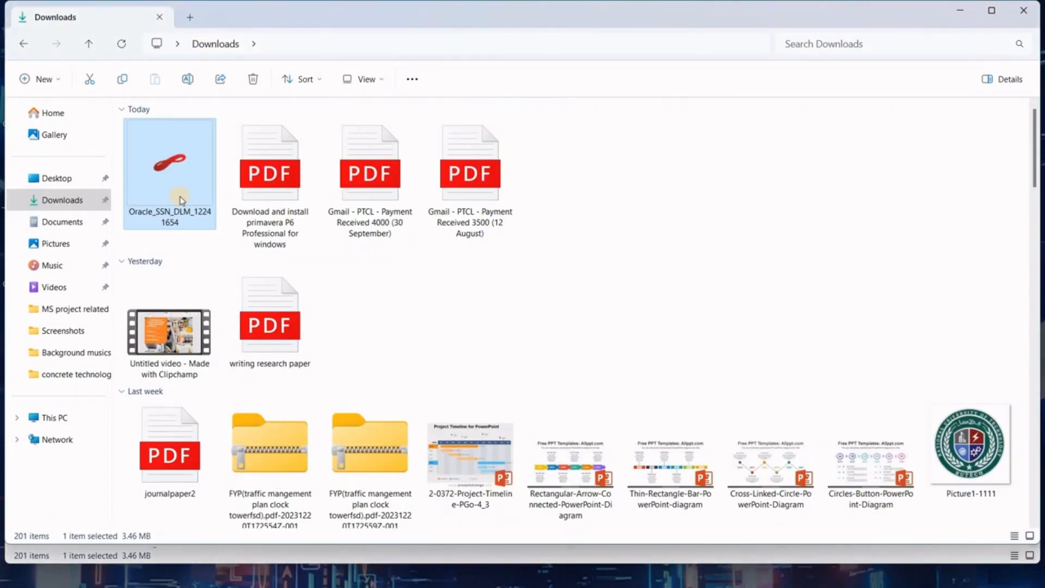
- Run Oracle_SSN_DLM_12241654 with the default destination to fetch zips V1039526-01 through V1039529-01
double_click(181, 200)
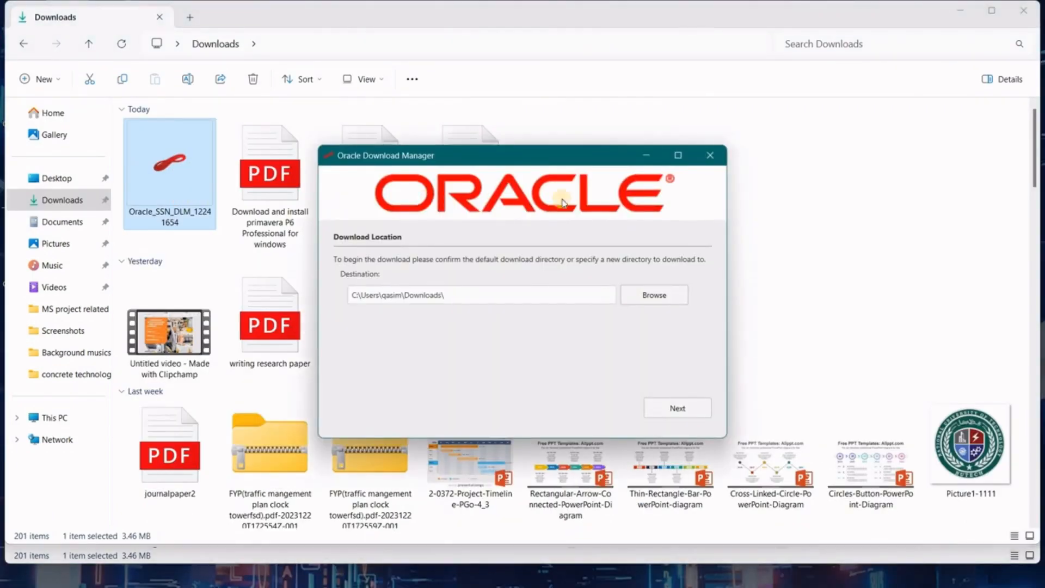
left_click(670, 409)
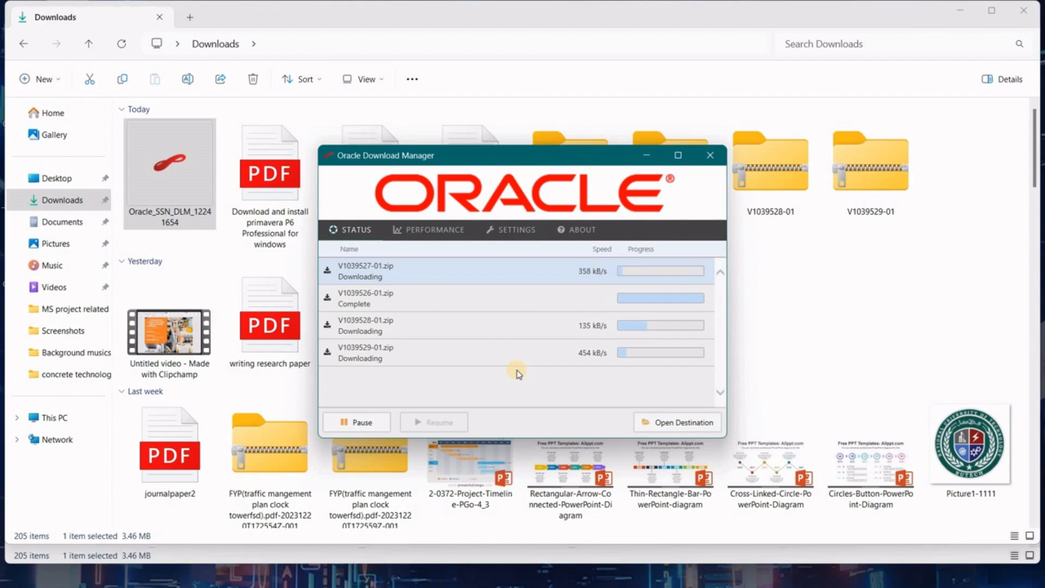
left_click(677, 422)
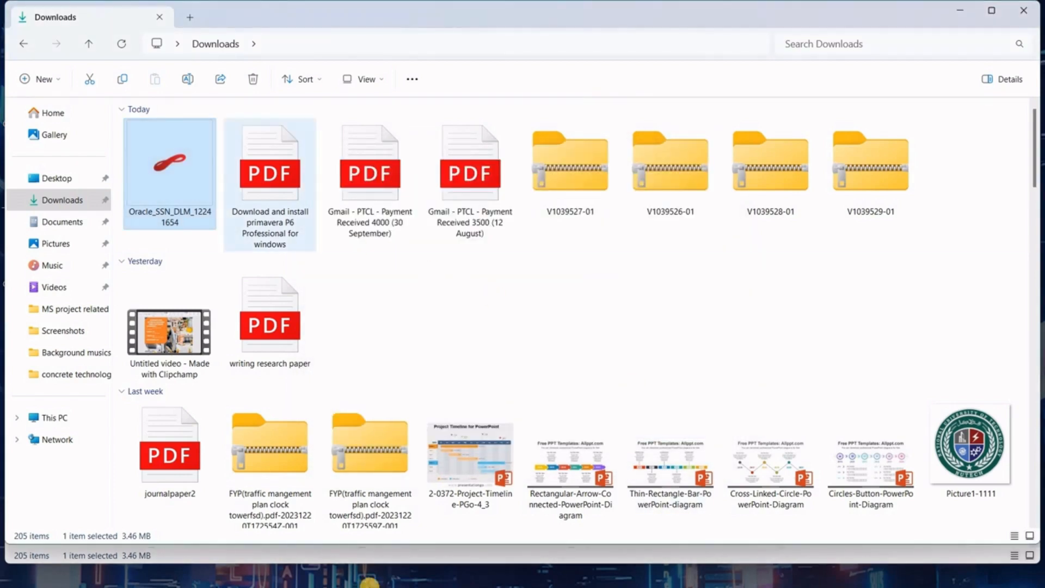
- Bring back the download manager and open the folder holding the downloaded zips
mouse_move(344, 580)
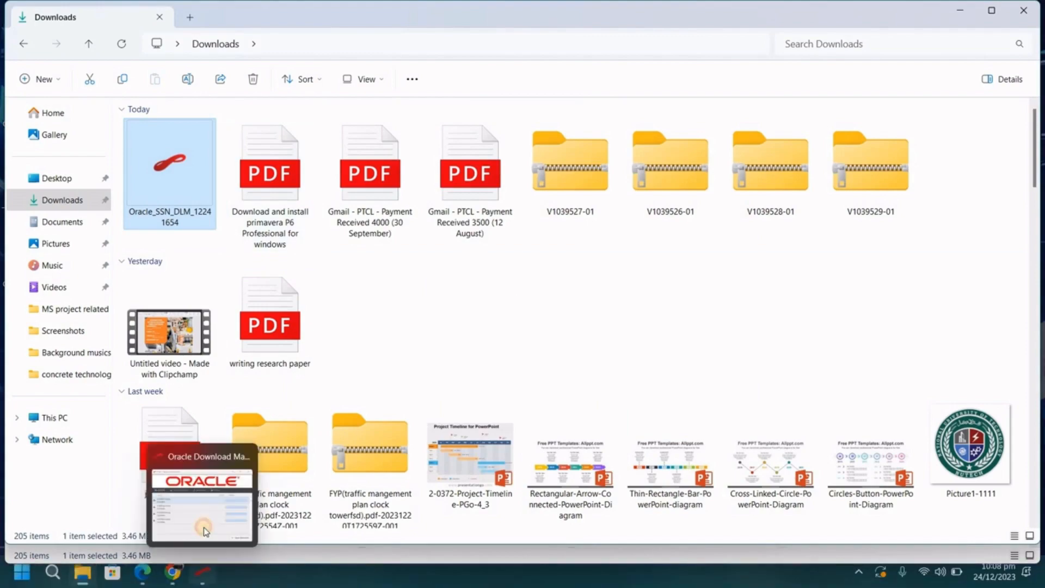
left_click(202, 506)
left_click(678, 422)
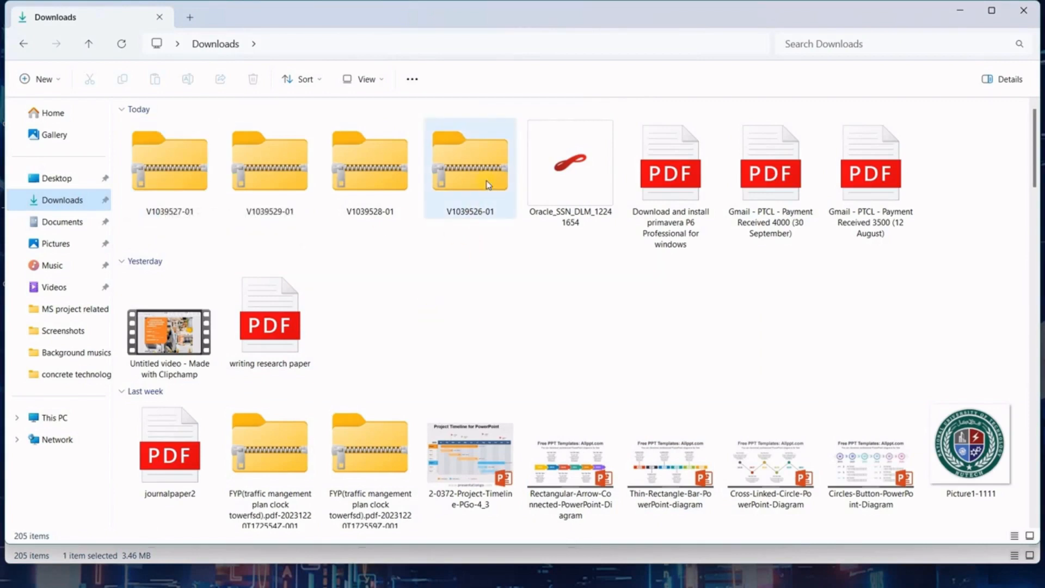
- Navigate V1039527-01 > P6_Pro_R2312 > P6ProfessionalSetup > x64 > en-us and launch p6pro
double_click(183, 182)
double_click(168, 133)
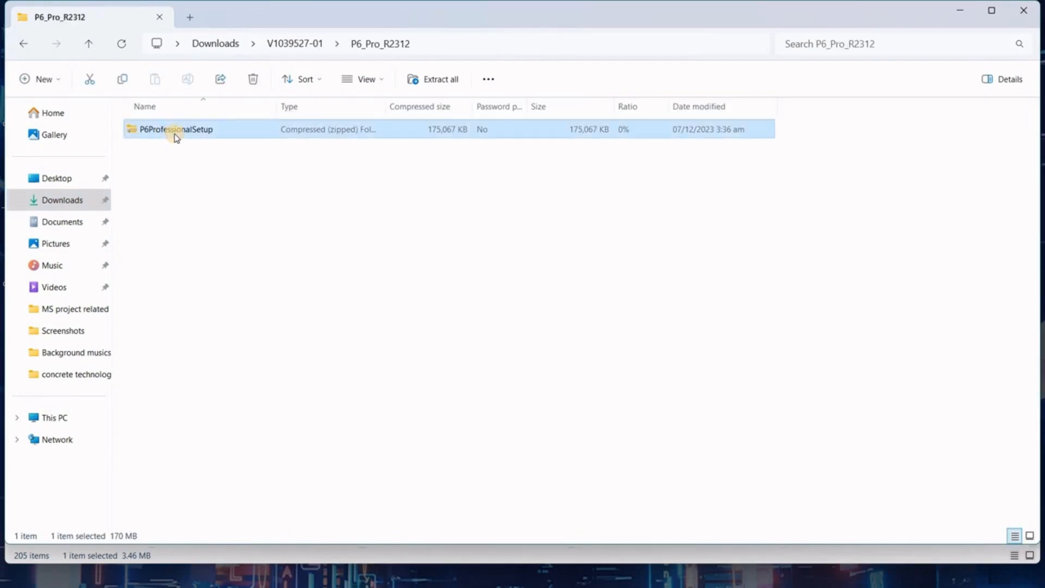
double_click(291, 132)
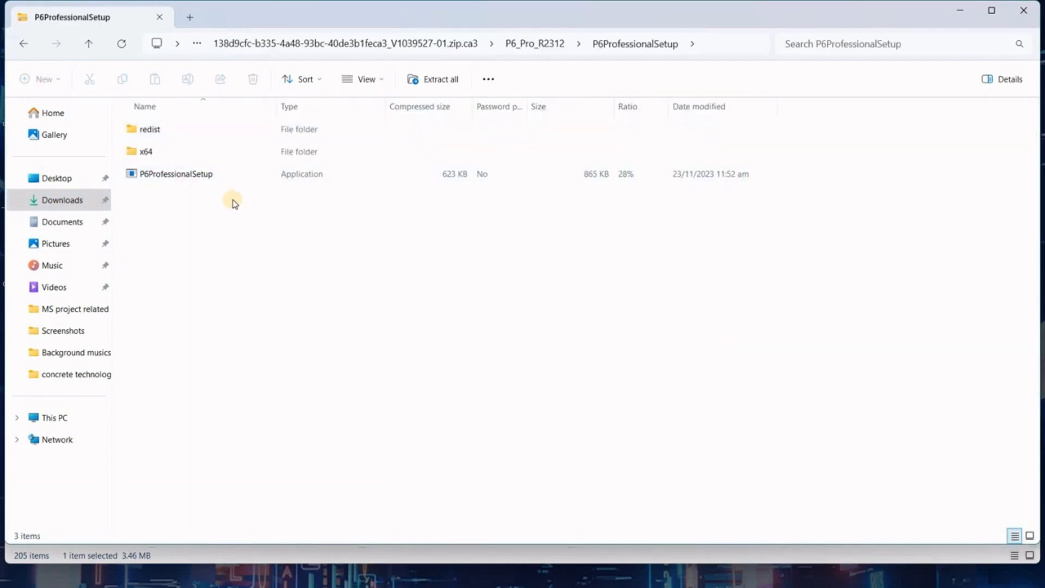
left_click(181, 157)
double_click(182, 153)
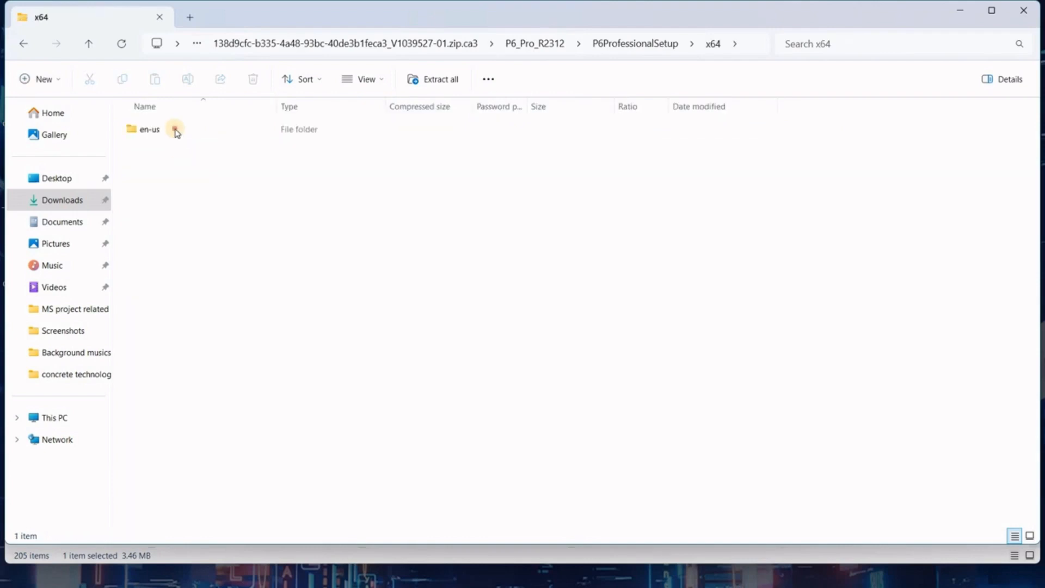
double_click(175, 130)
double_click(197, 133)
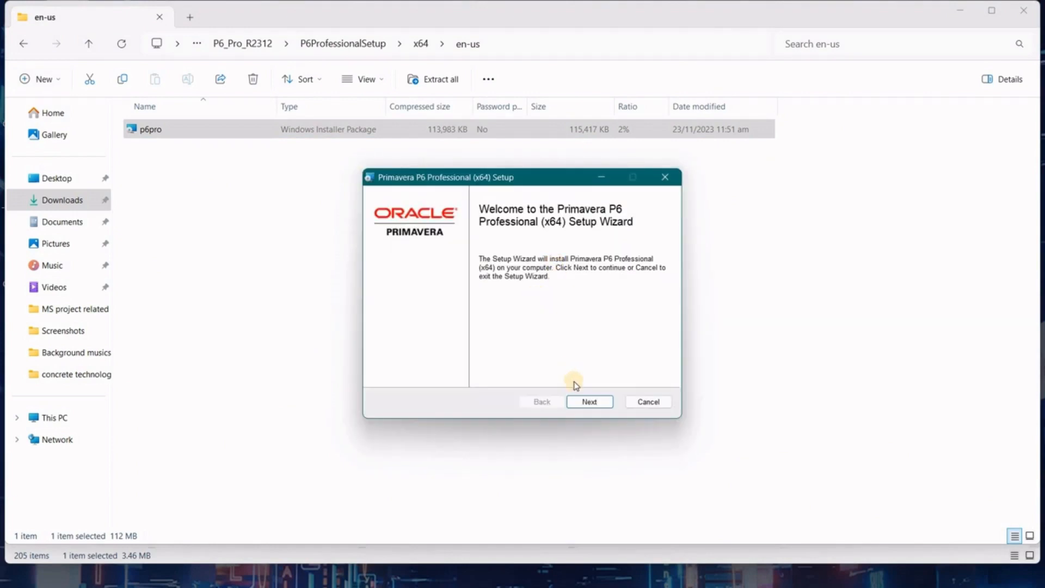
- Install P6 Professional (x64) using the Typical setup type and finish the wizard
left_click(587, 403)
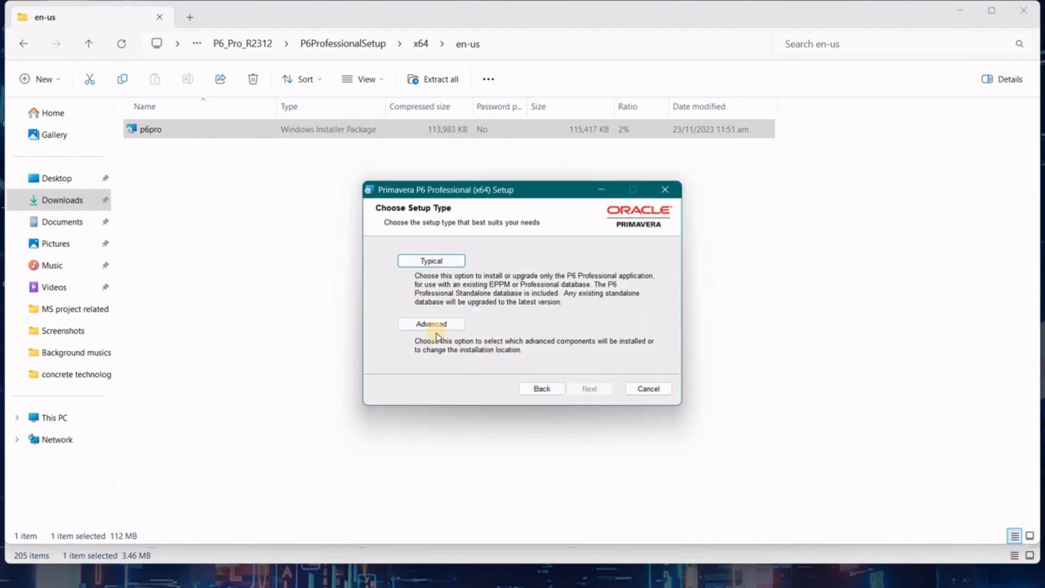
left_click(429, 265)
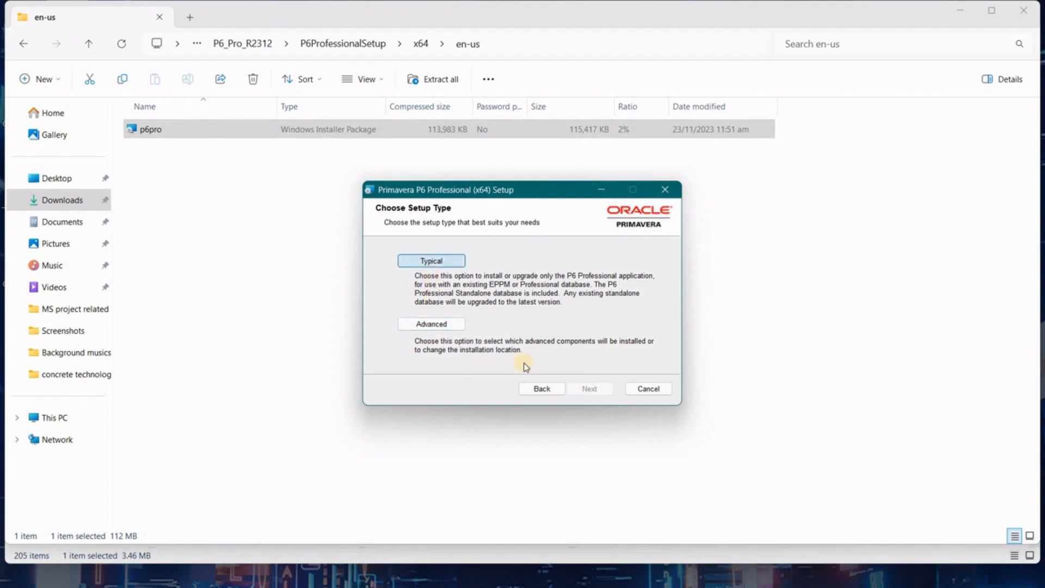
left_click(578, 402)
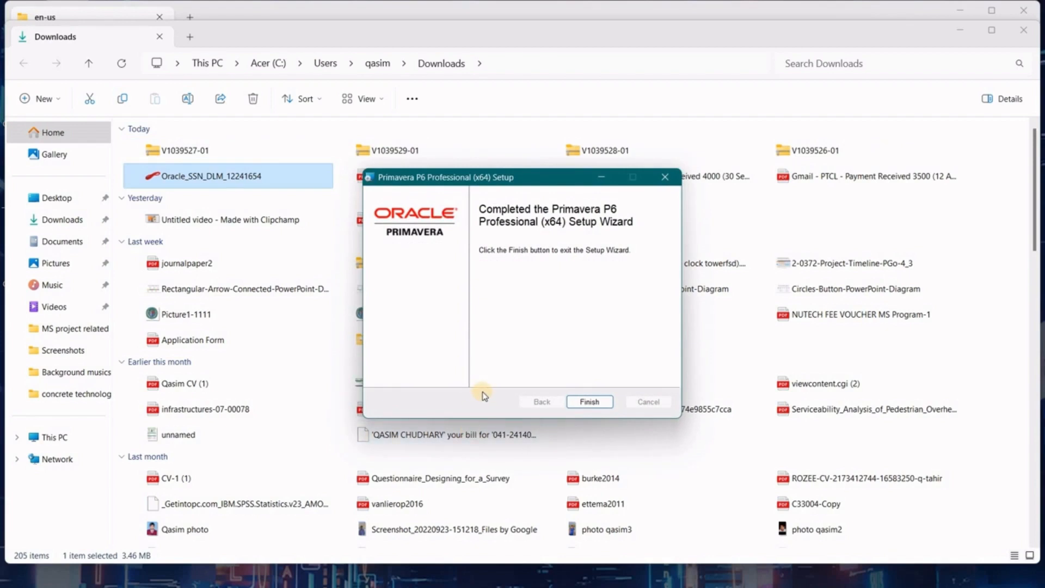
left_click(581, 403)
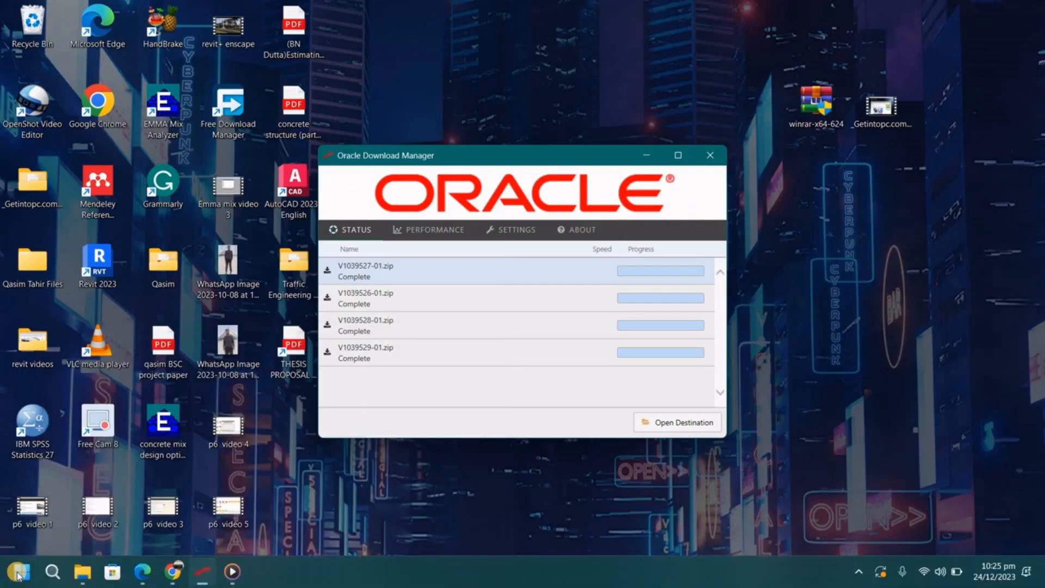
- Launch Database Configuration 23 (x64) and add New_Connection with the P6 Professional Standalone (SQLite) driver
left_click(22, 571)
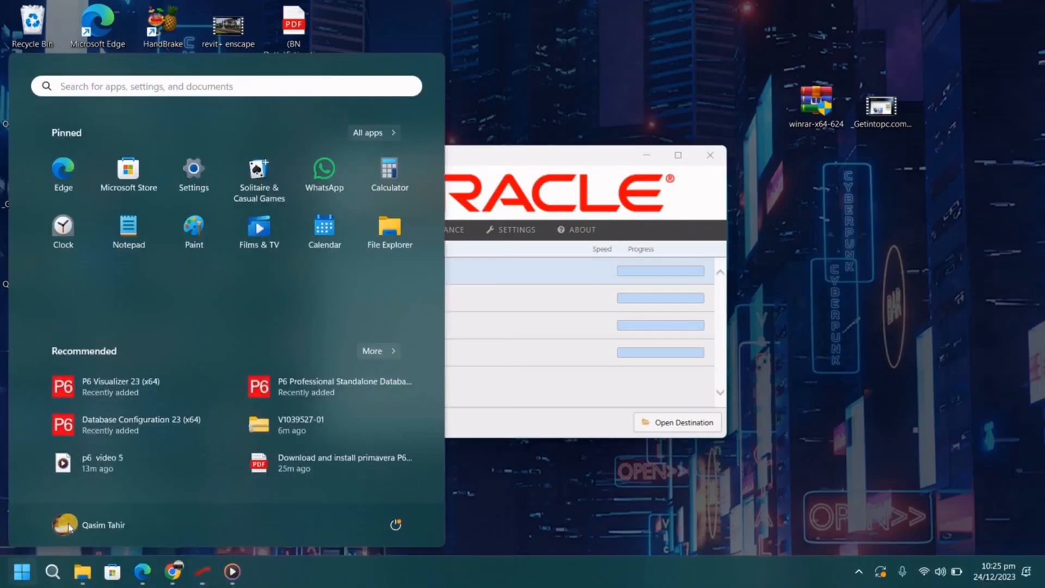
left_click(142, 424)
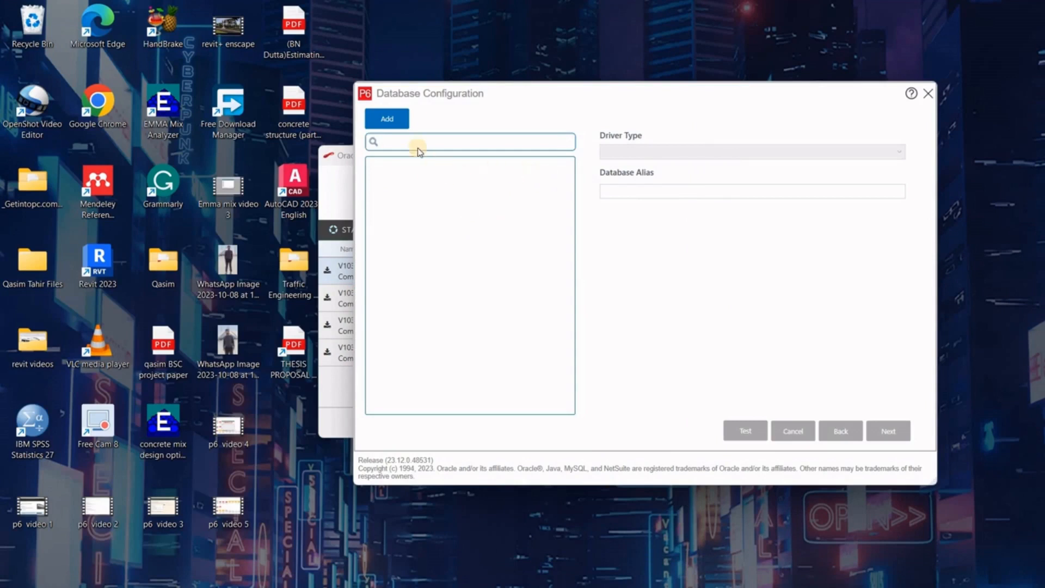
left_click(395, 120)
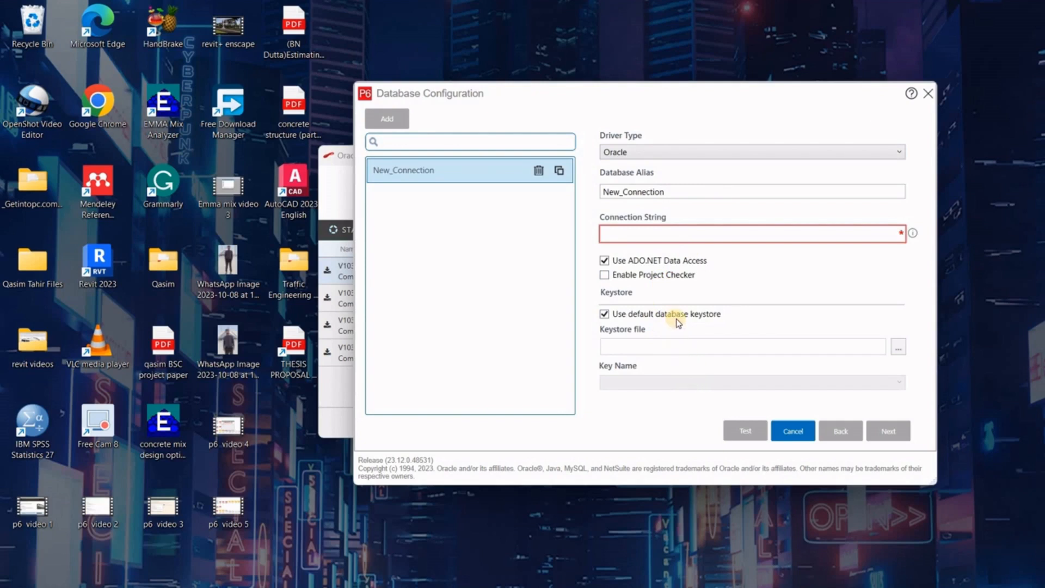
left_click(663, 192)
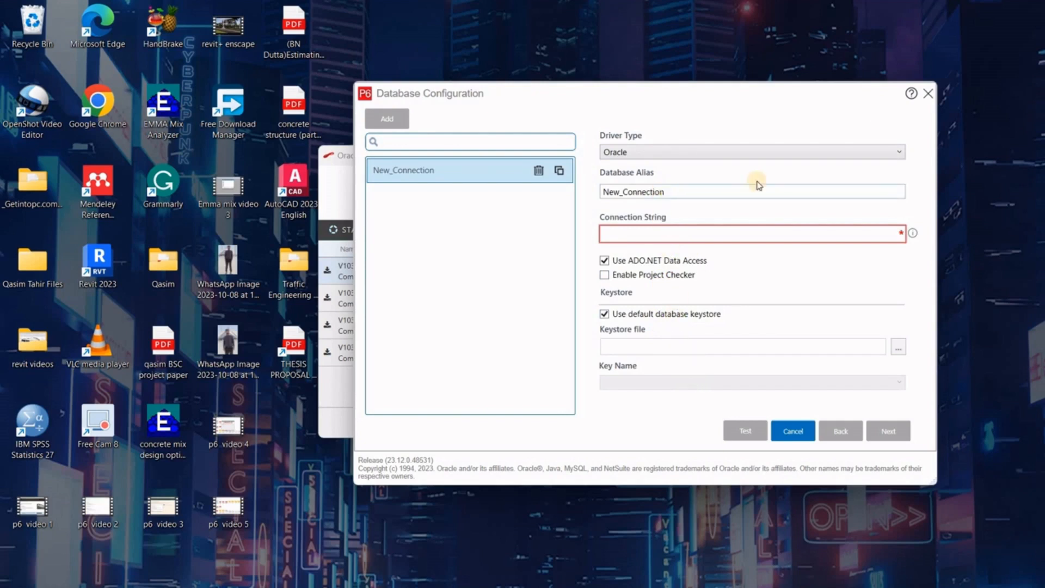
left_click(879, 151)
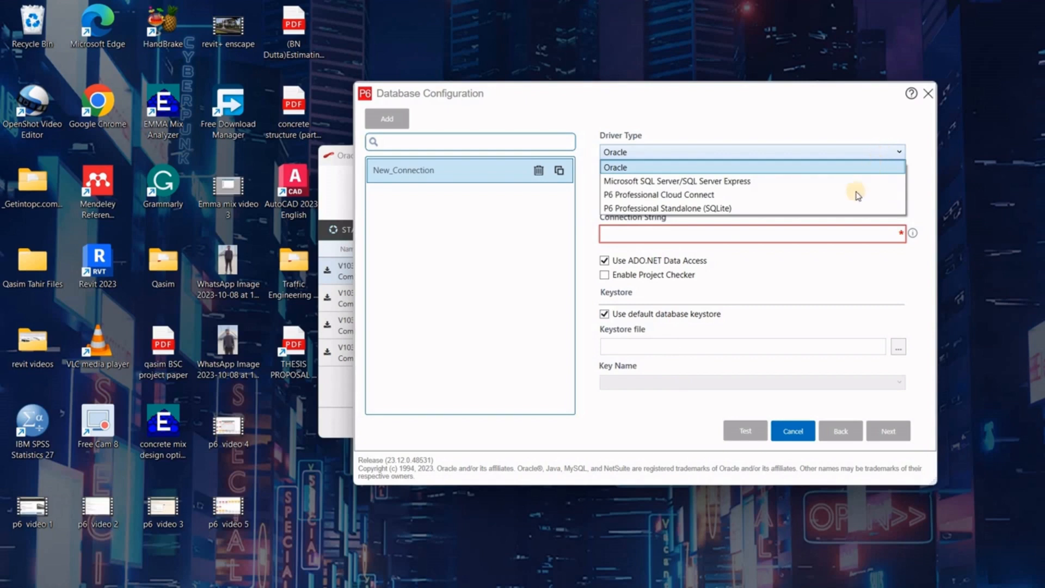
left_click(840, 207)
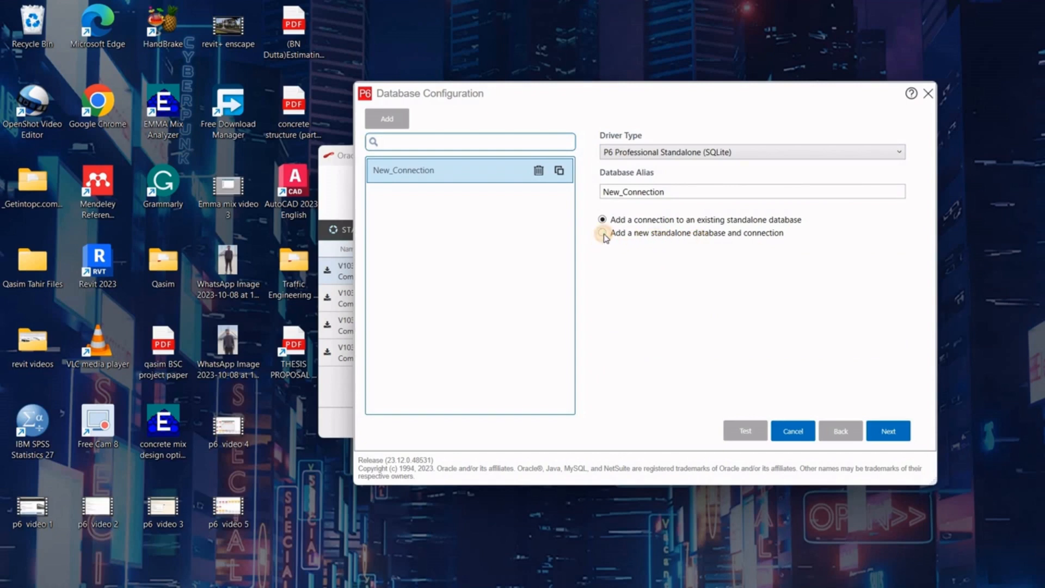
- Choose a new standalone database and set and confirm the admin user's password
left_click(898, 431)
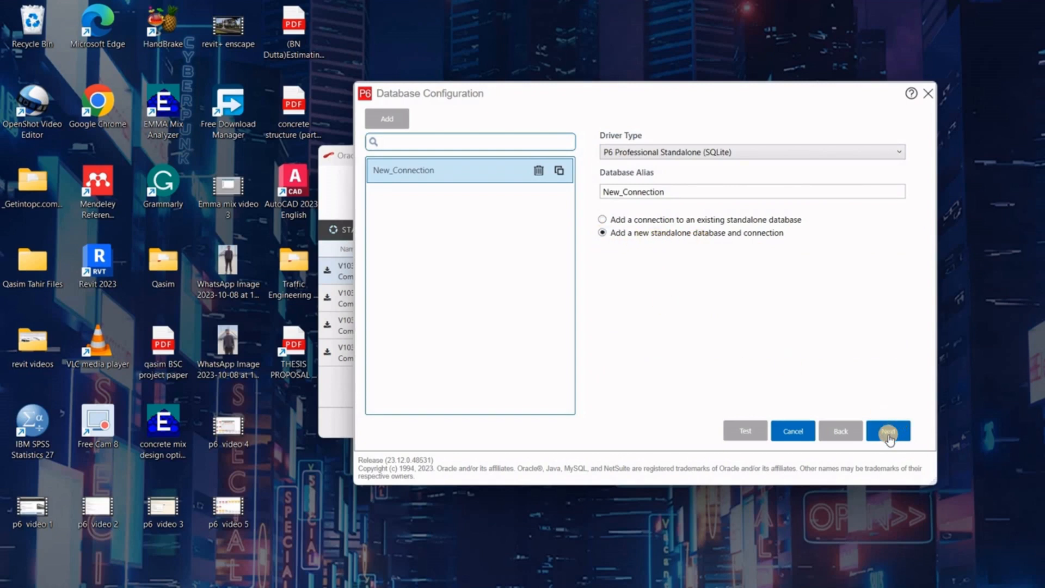
left_click(888, 431)
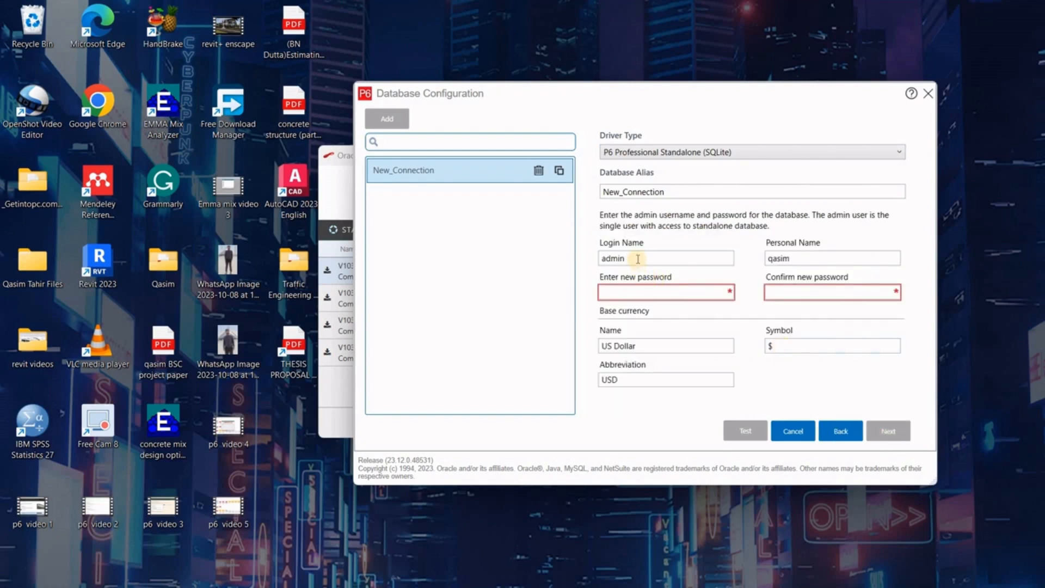
left_click_drag(641, 256, 566, 261)
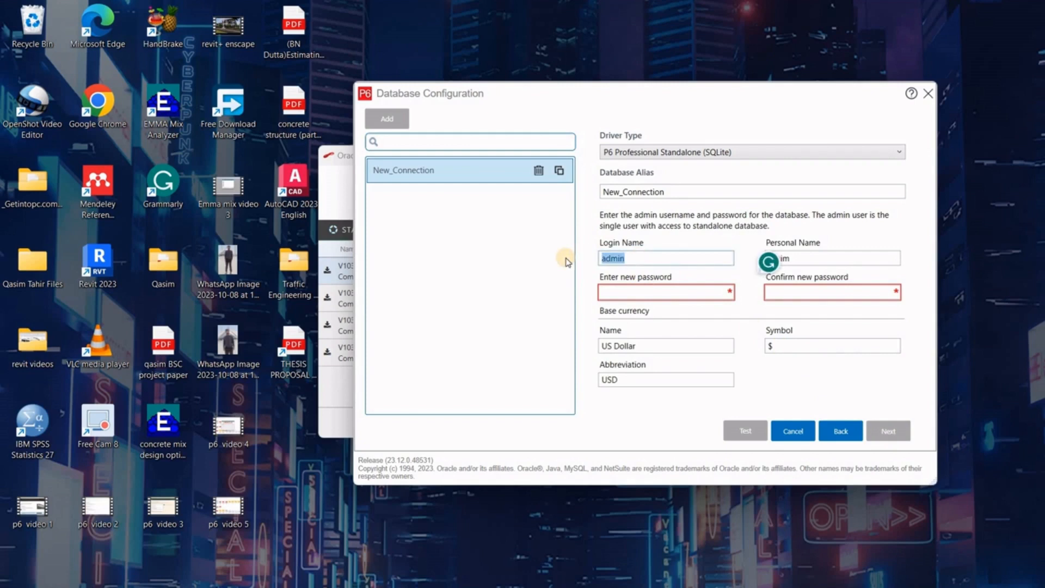
left_click(616, 292)
type("admin")
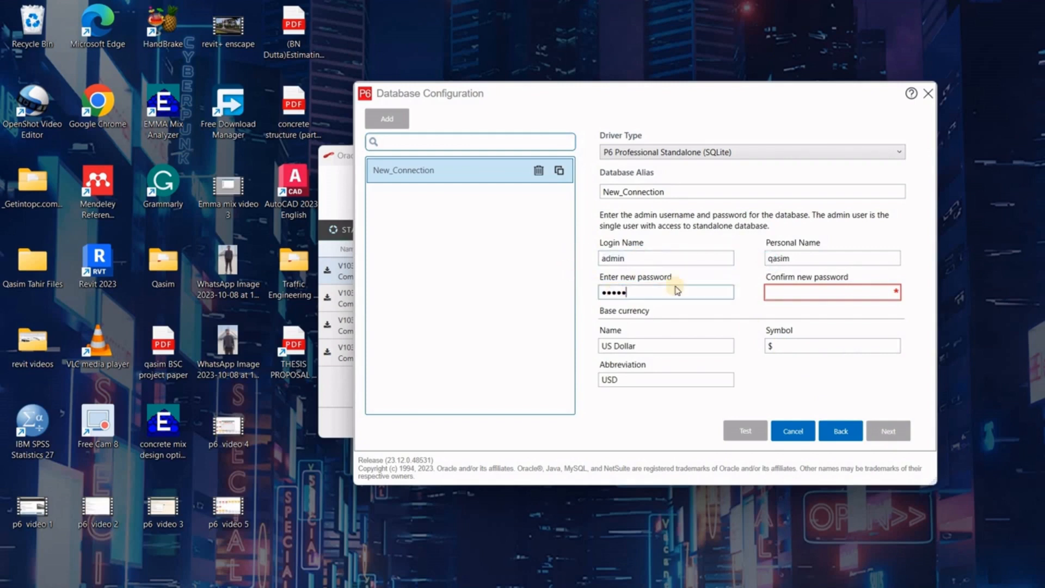
left_click(776, 295)
type("admin")
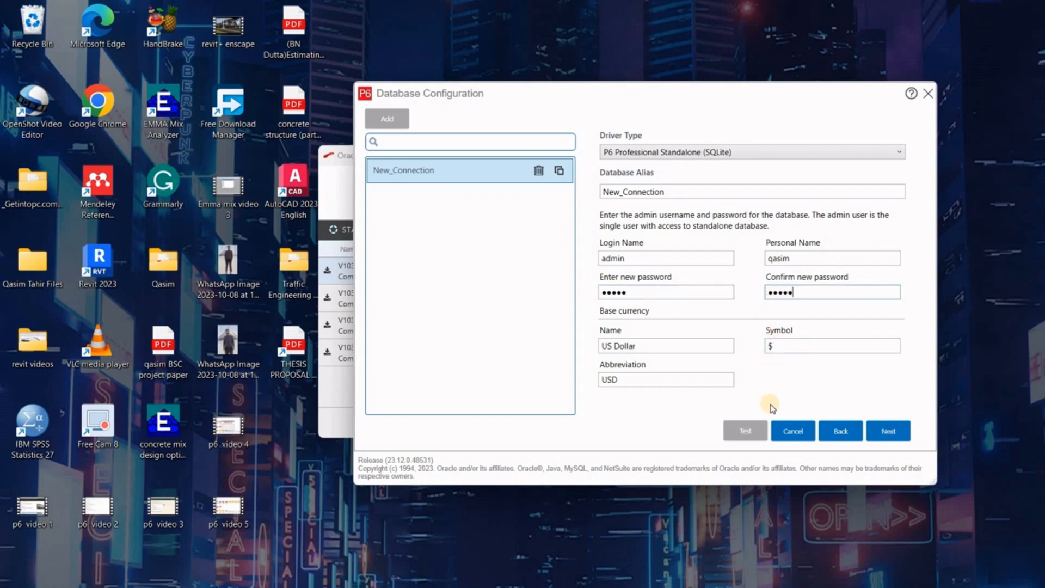
- Keep Load sample data, save the new database connection, and dismiss the saved-alias message
left_click(883, 434)
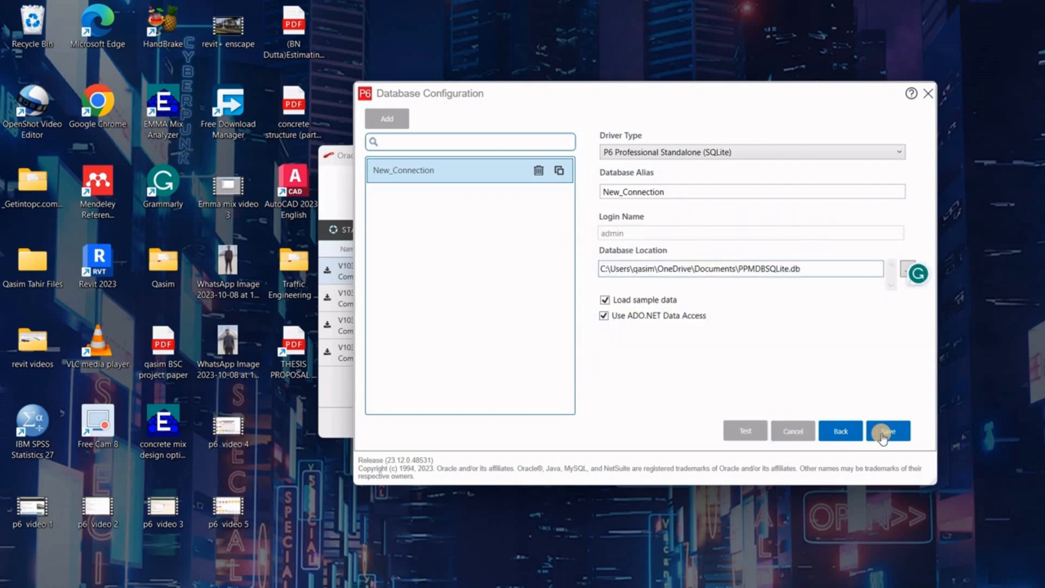
left_click(883, 434)
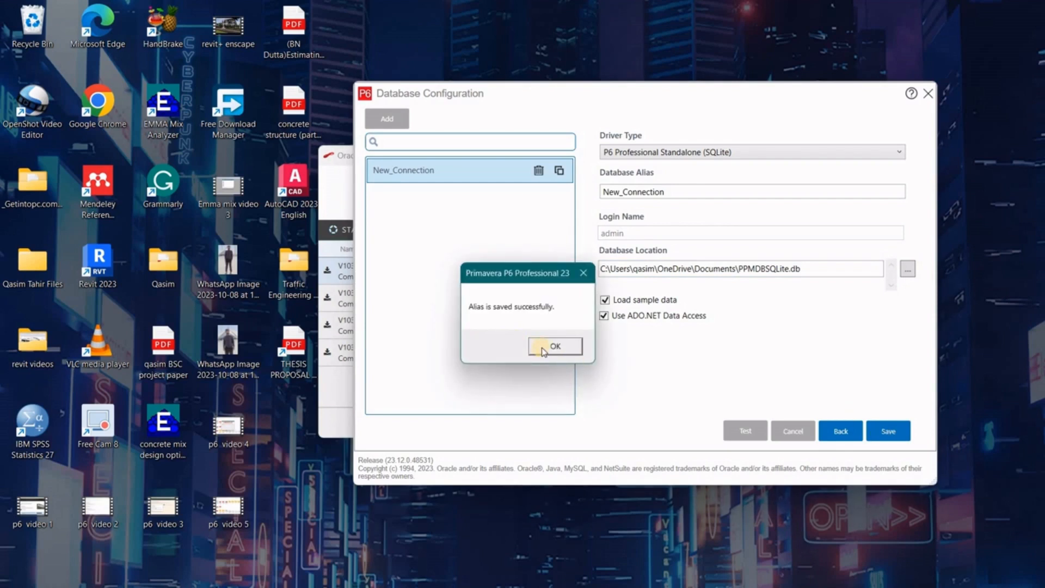
left_click(550, 346)
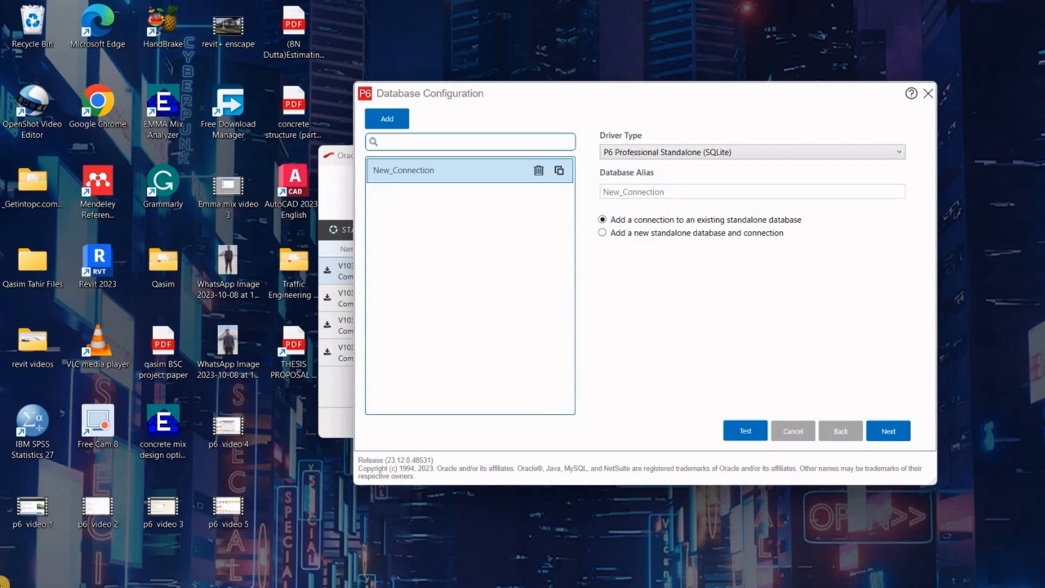
left_click(22, 571)
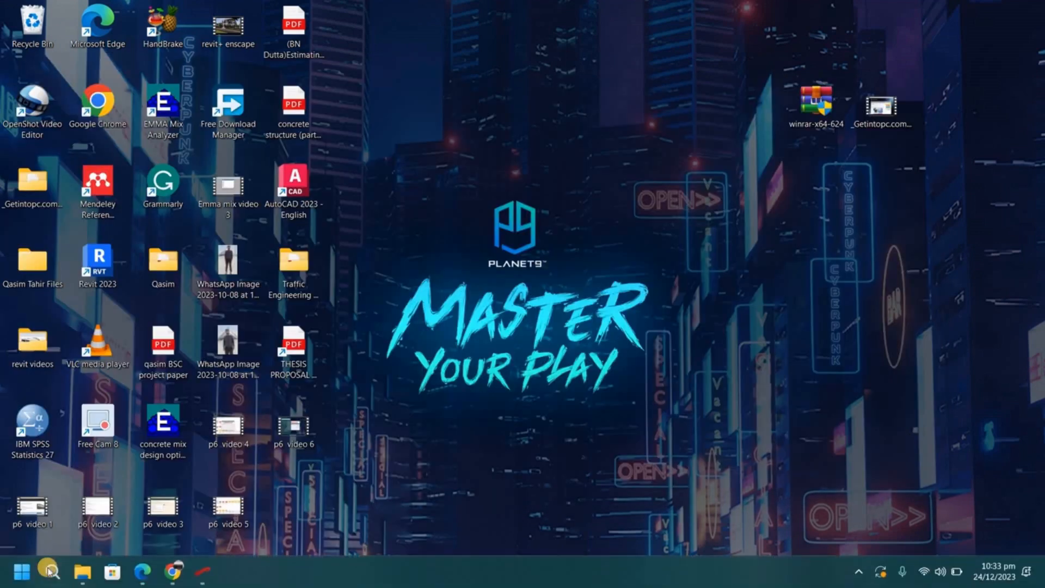
- Launch P6 Professional 23 (x64) from a Start search for p6
left_click(50, 570)
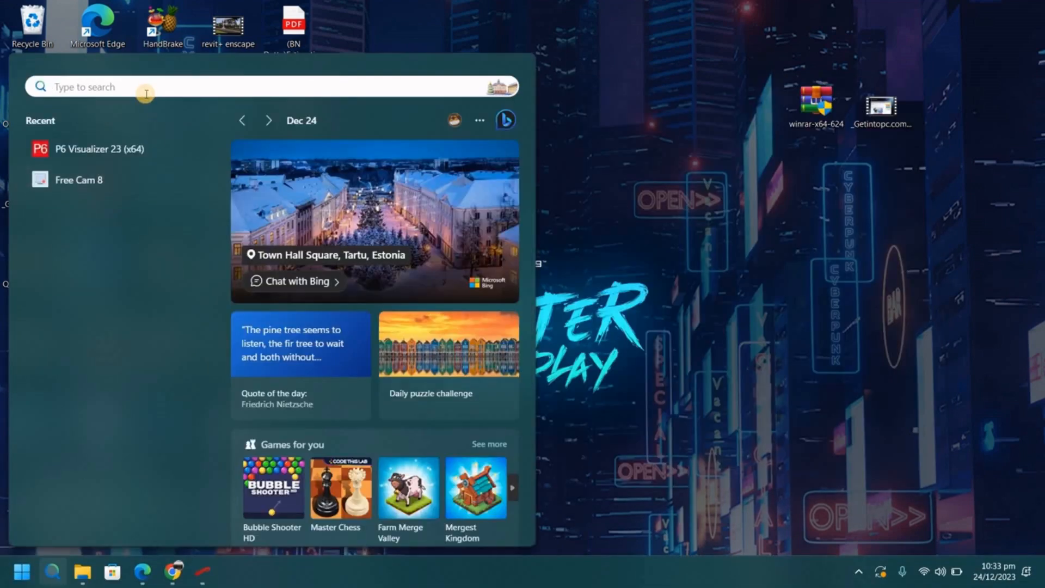
type("p")
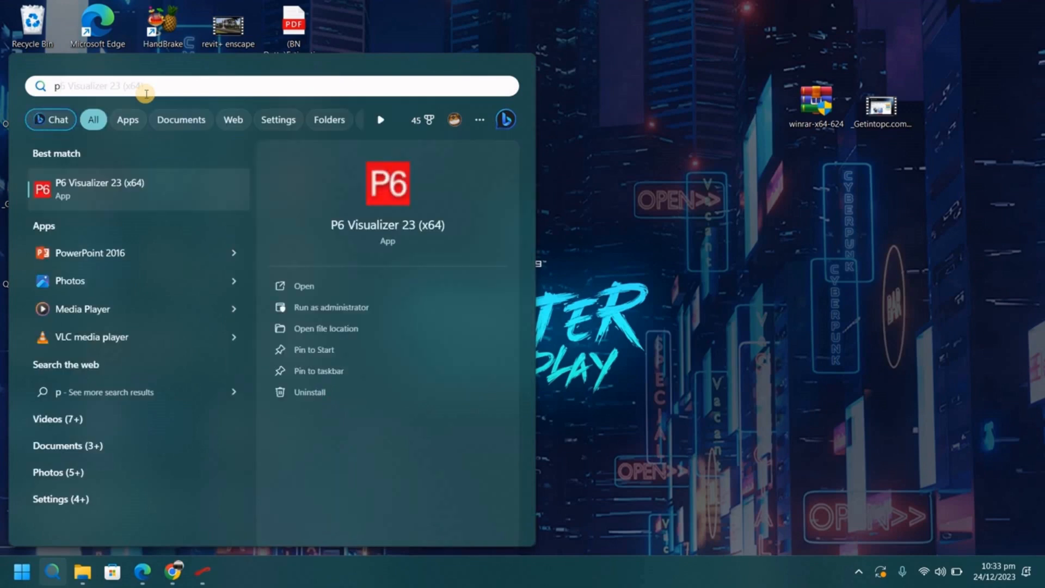
type("6")
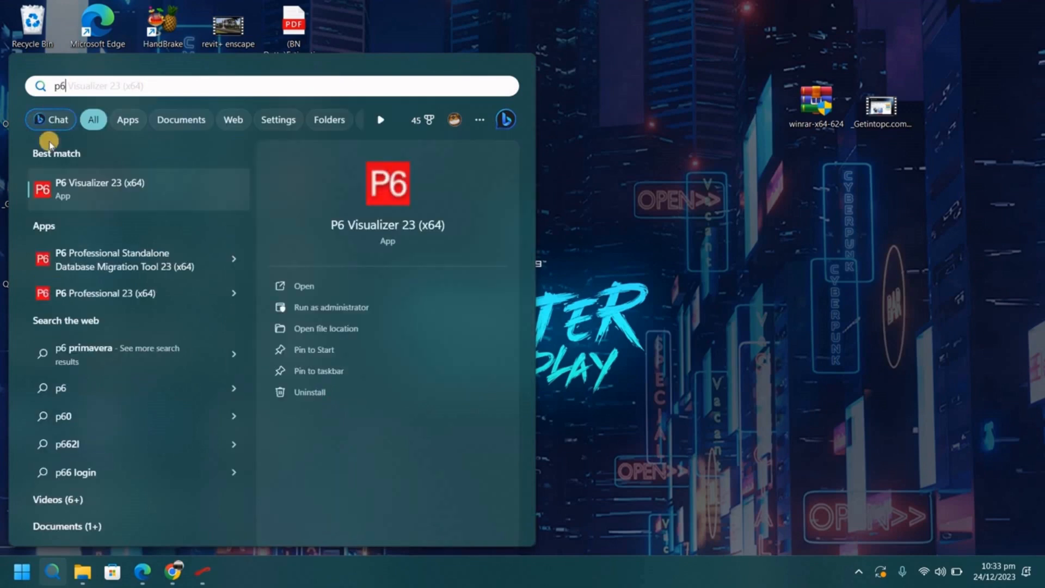
left_click(100, 294)
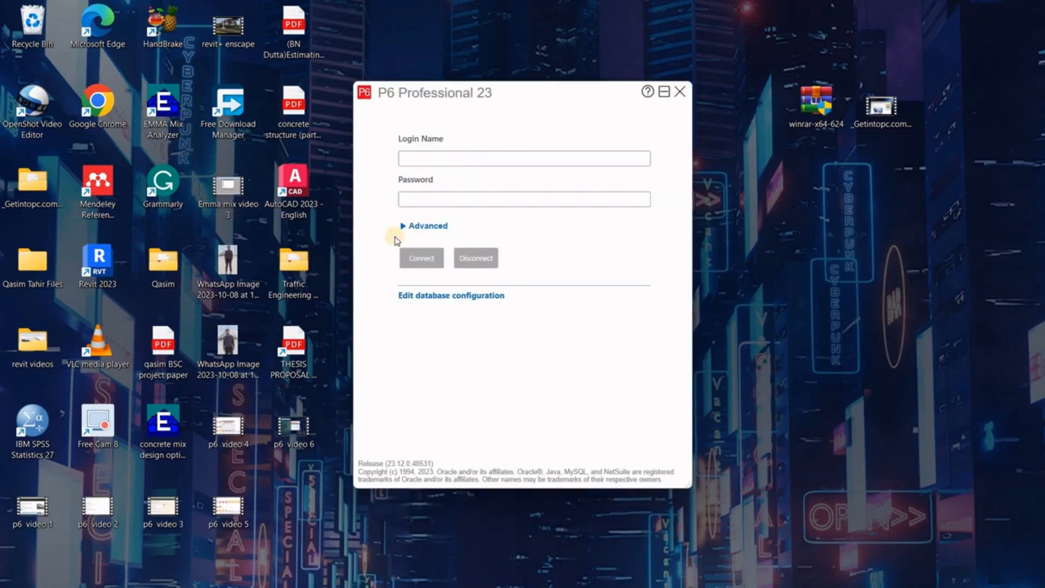
- Log in to the new database with login name admin and its password
left_click(420, 160)
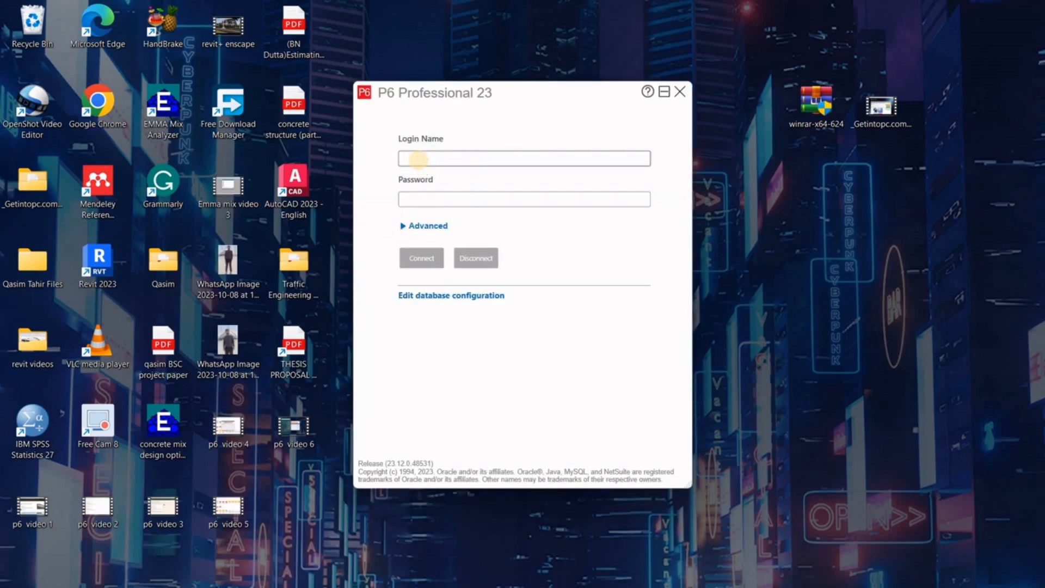
type("admin")
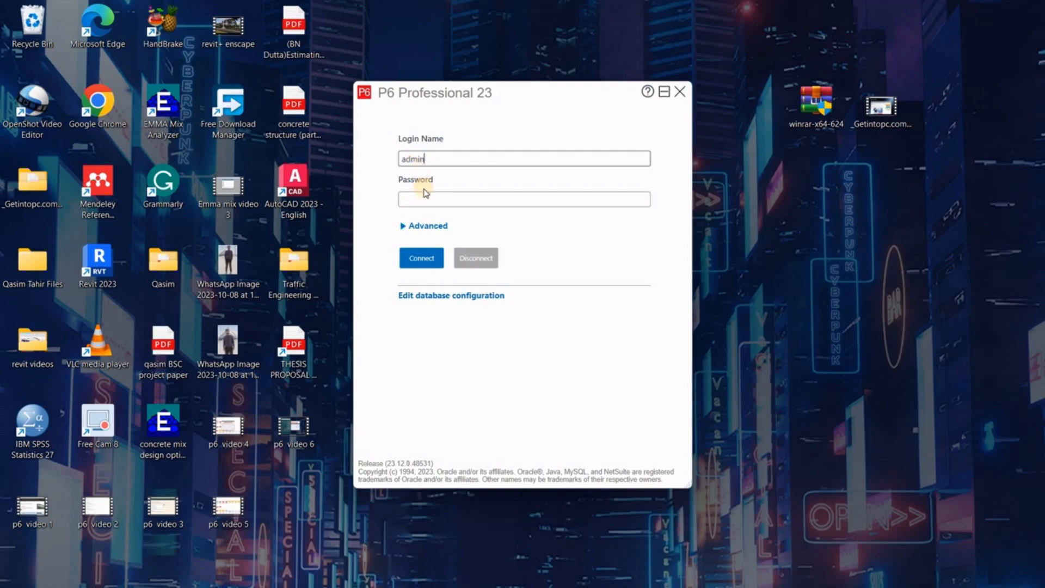
left_click(424, 197)
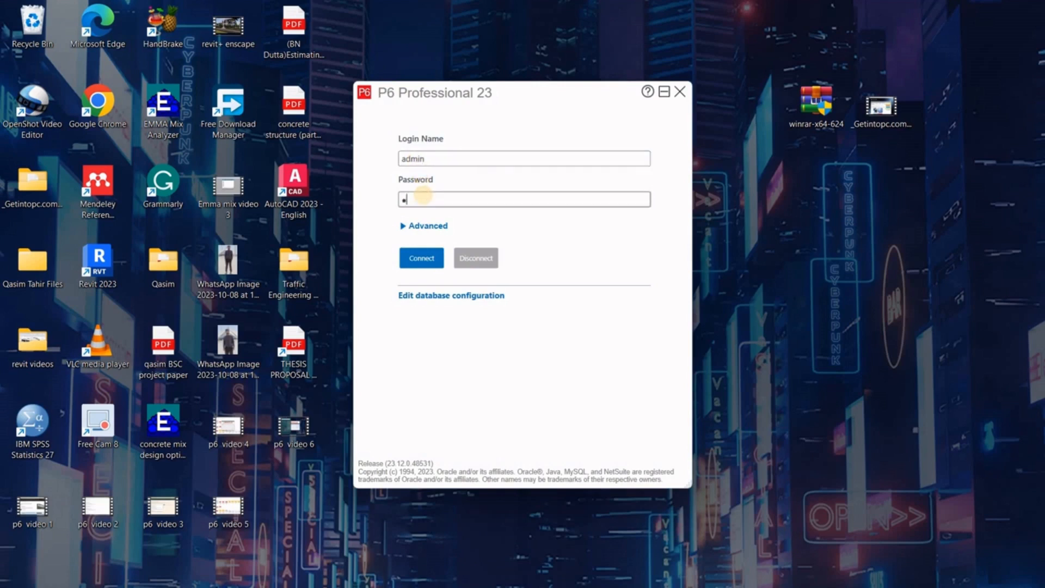
type("admin")
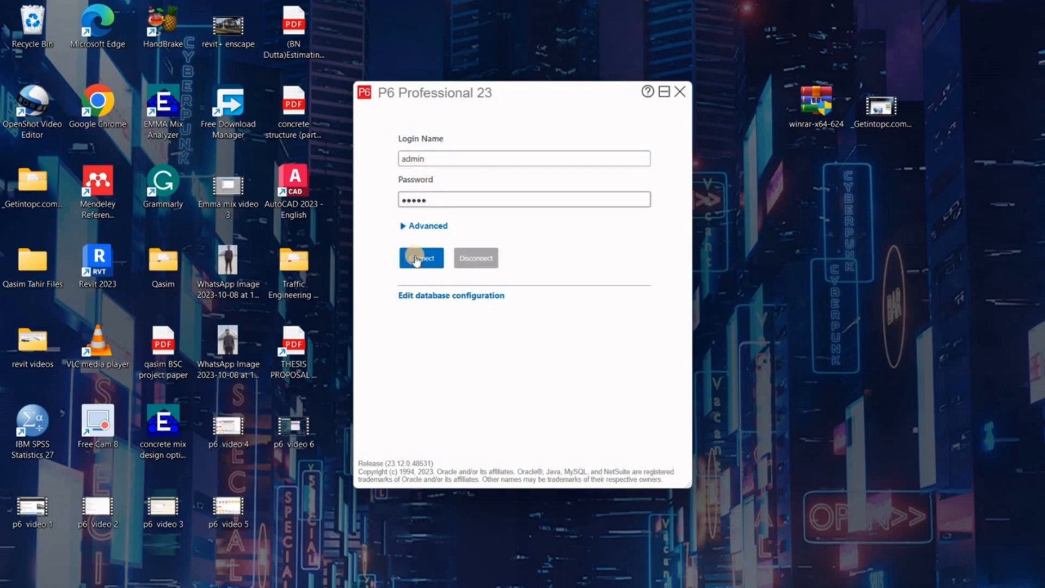
left_click(422, 259)
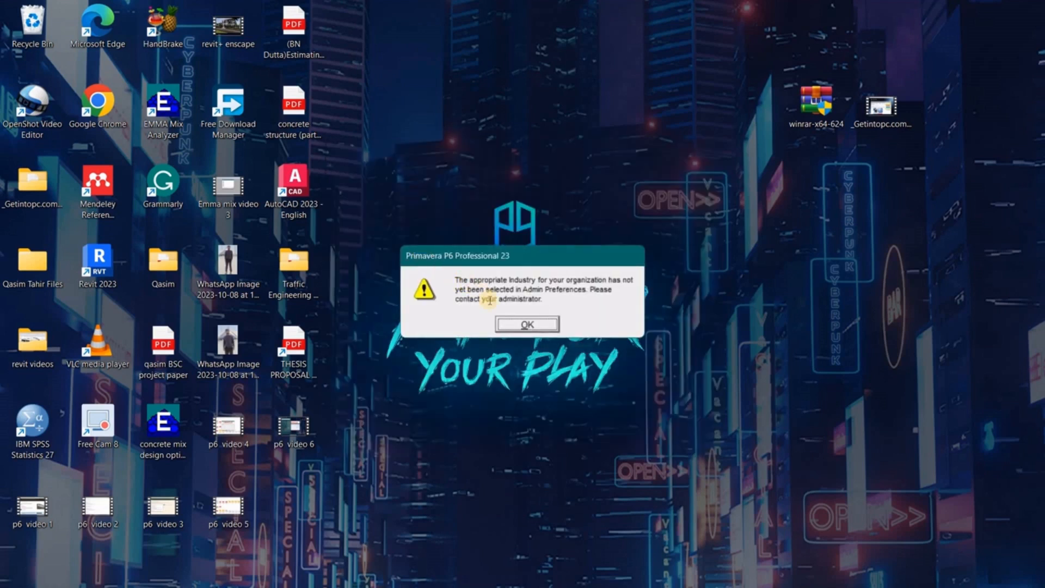
- Dismiss the no-industry warning, maximize P6, and browse the sample Enterprise projects list
left_click(502, 328)
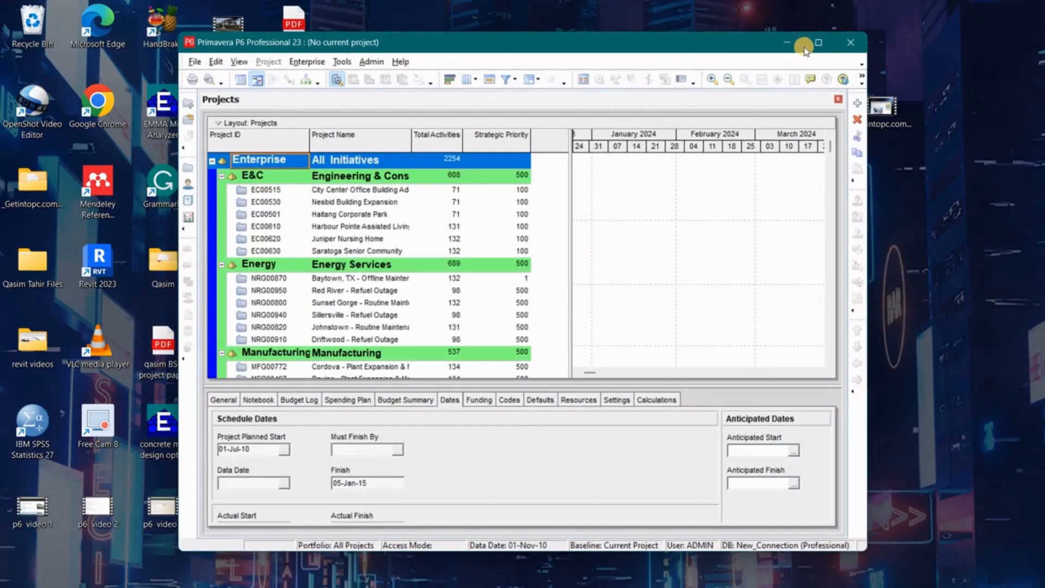
left_click(818, 44)
scroll(518, 265, "down", 7)
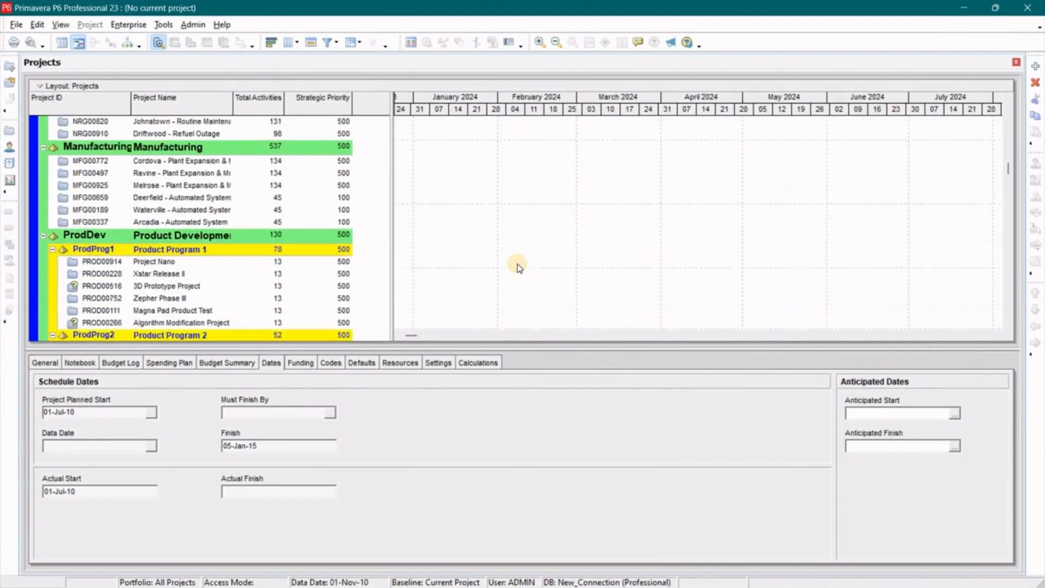
scroll(518, 267, "down", 5)
scroll(518, 267, "up", 11)
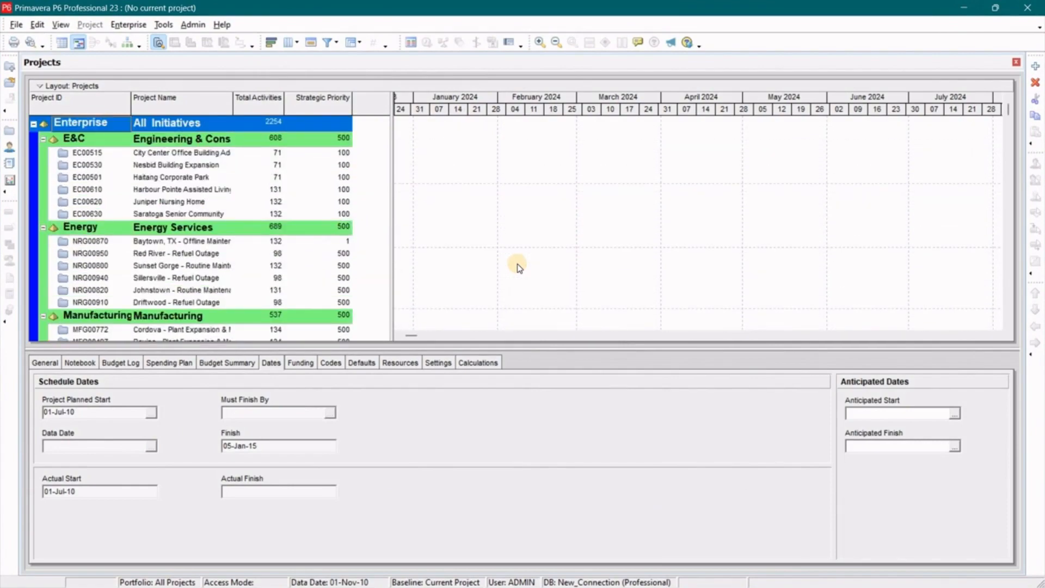